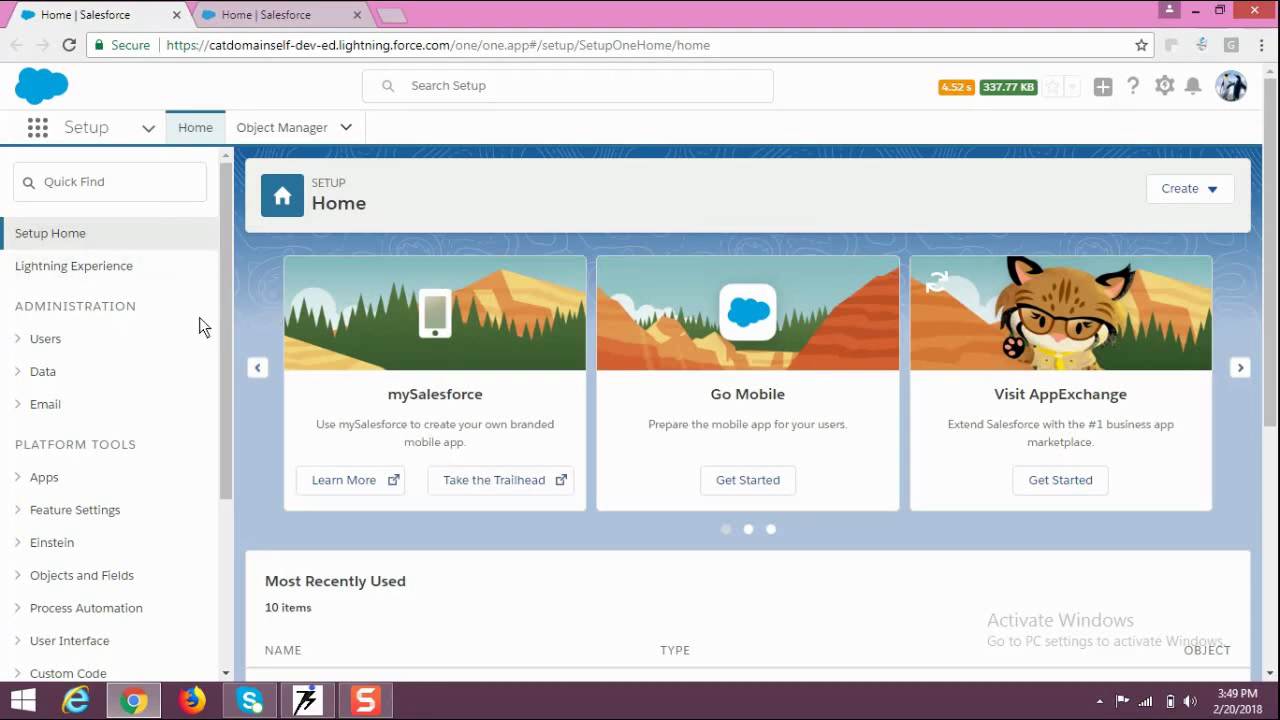
Step: Launch the Meet Up app from the App Launcher to show its Recently Viewed records ME-0001 to ME-0003
{"action": "scroll", "coordinate": [199, 317], "scroll_direction": "down", "scroll_amount": 1}
{"action": "scroll", "coordinate": [199, 317], "scroll_direction": "up", "scroll_amount": 1}
{"action": "scroll", "coordinate": [268, 282], "scroll_direction": "down", "scroll_amount": 1}
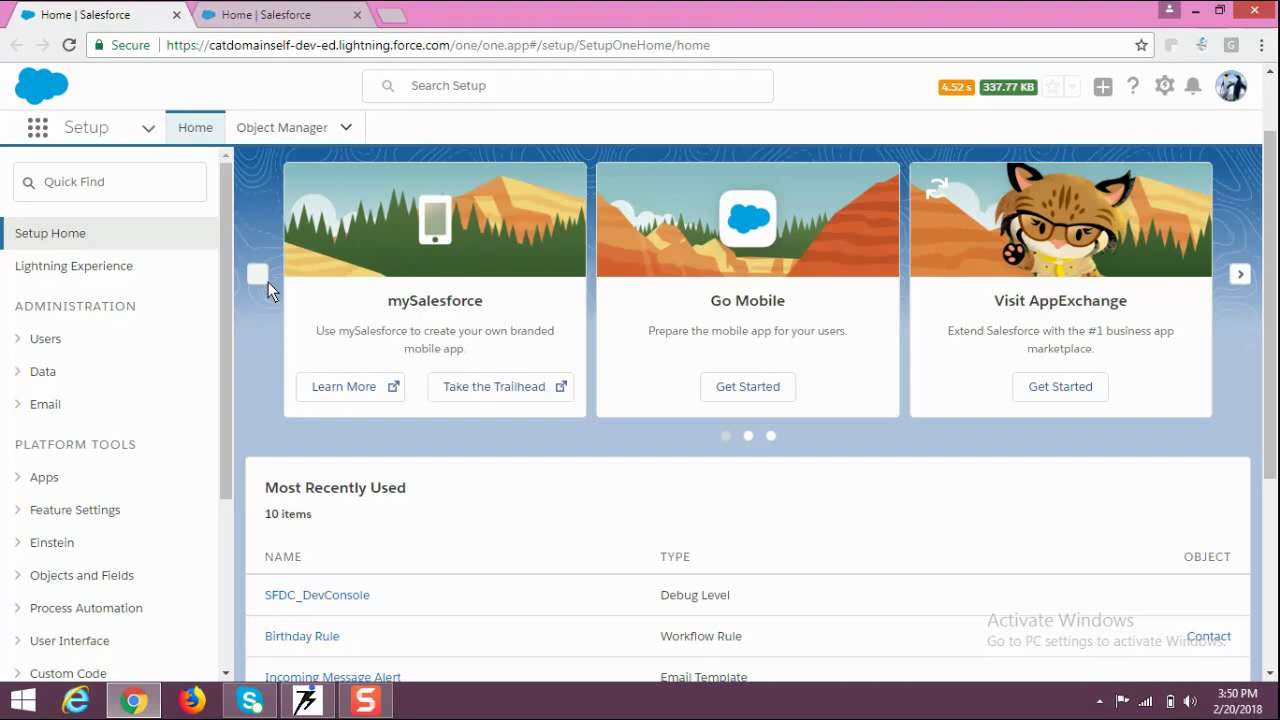
{"action": "scroll", "coordinate": [268, 282], "scroll_direction": "up", "scroll_amount": 1}
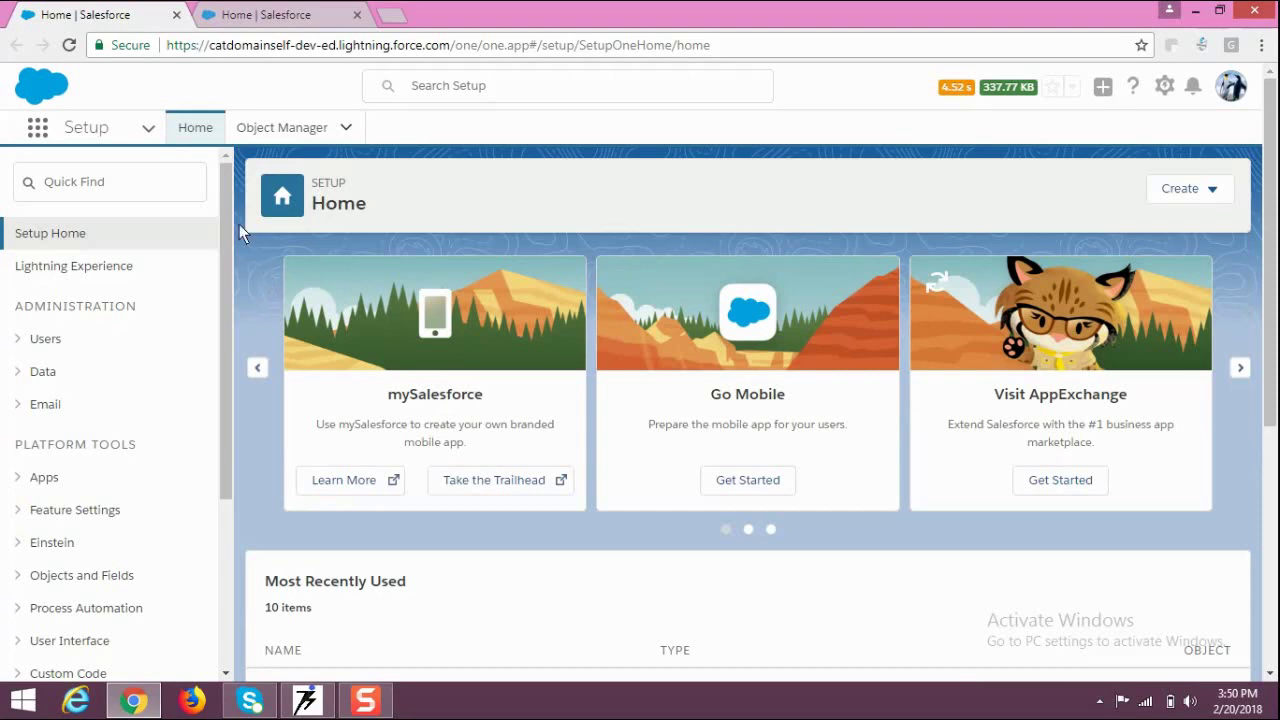
{"action": "left_click", "coordinate": [37, 131]}
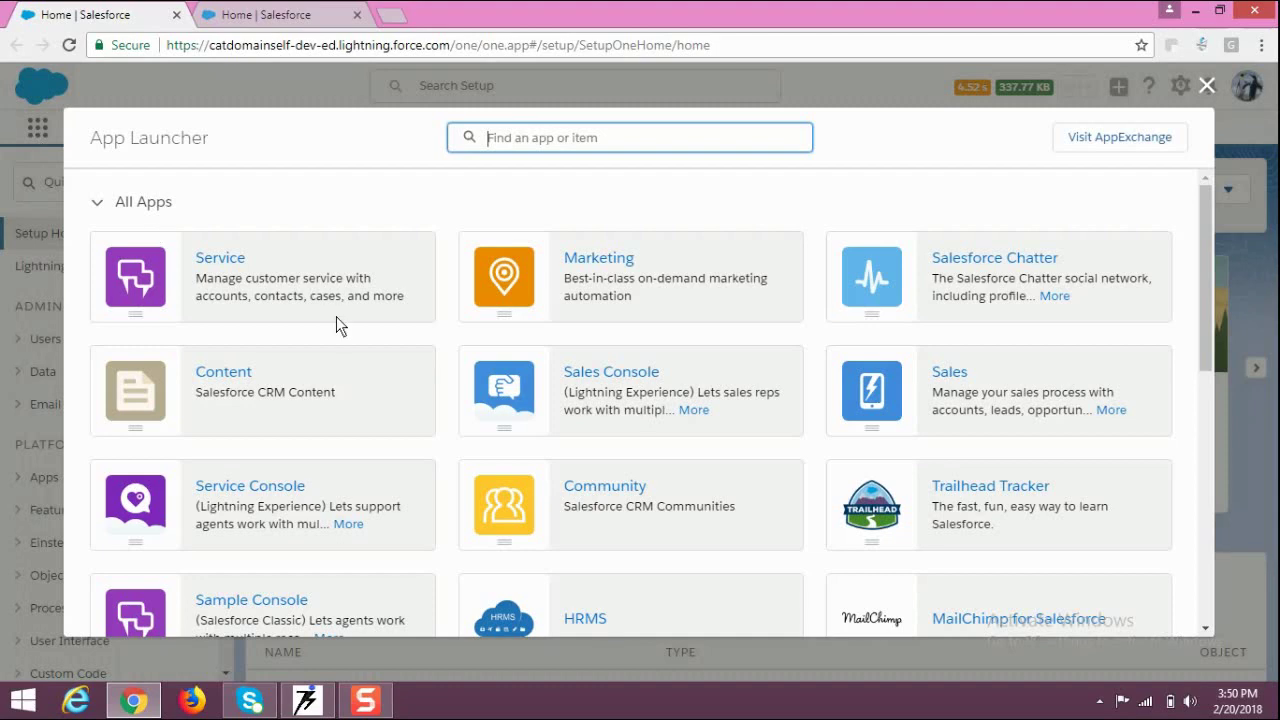
{"action": "scroll", "coordinate": [479, 419], "scroll_direction": "down", "scroll_amount": 3}
{"action": "scroll", "coordinate": [490, 460], "scroll_direction": "down", "scroll_amount": 1}
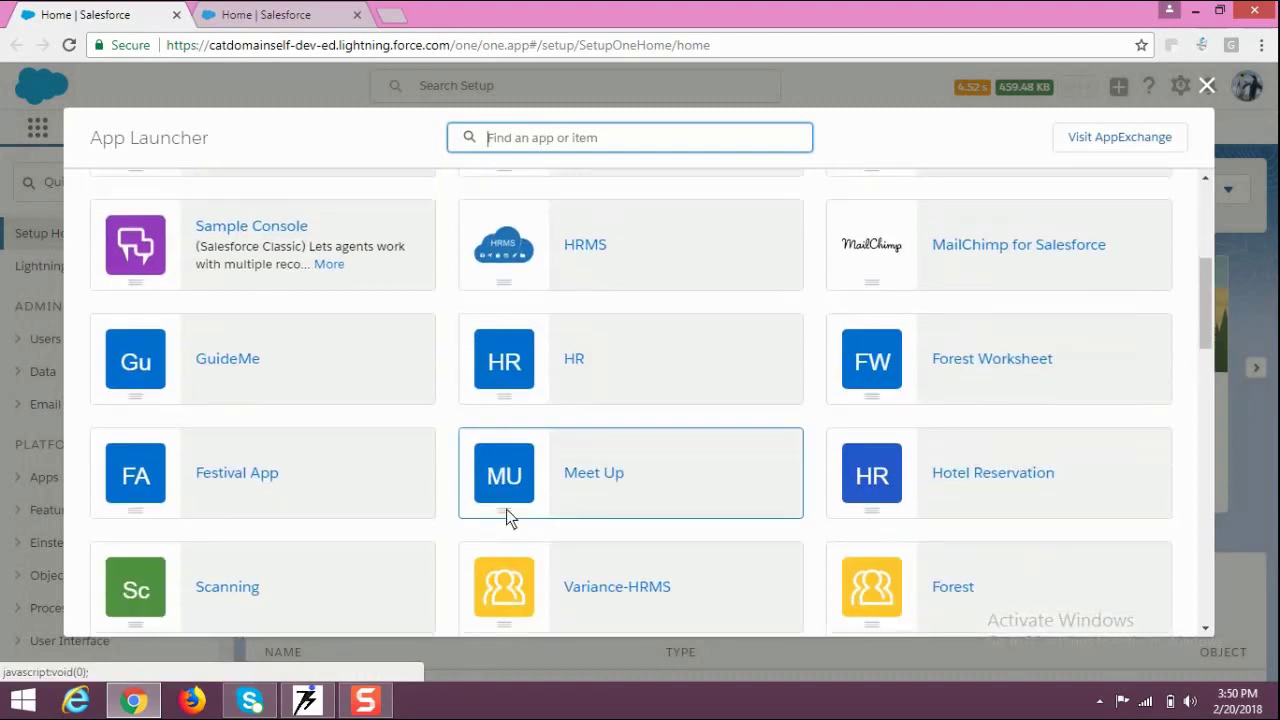
{"action": "left_click", "coordinate": [586, 466]}
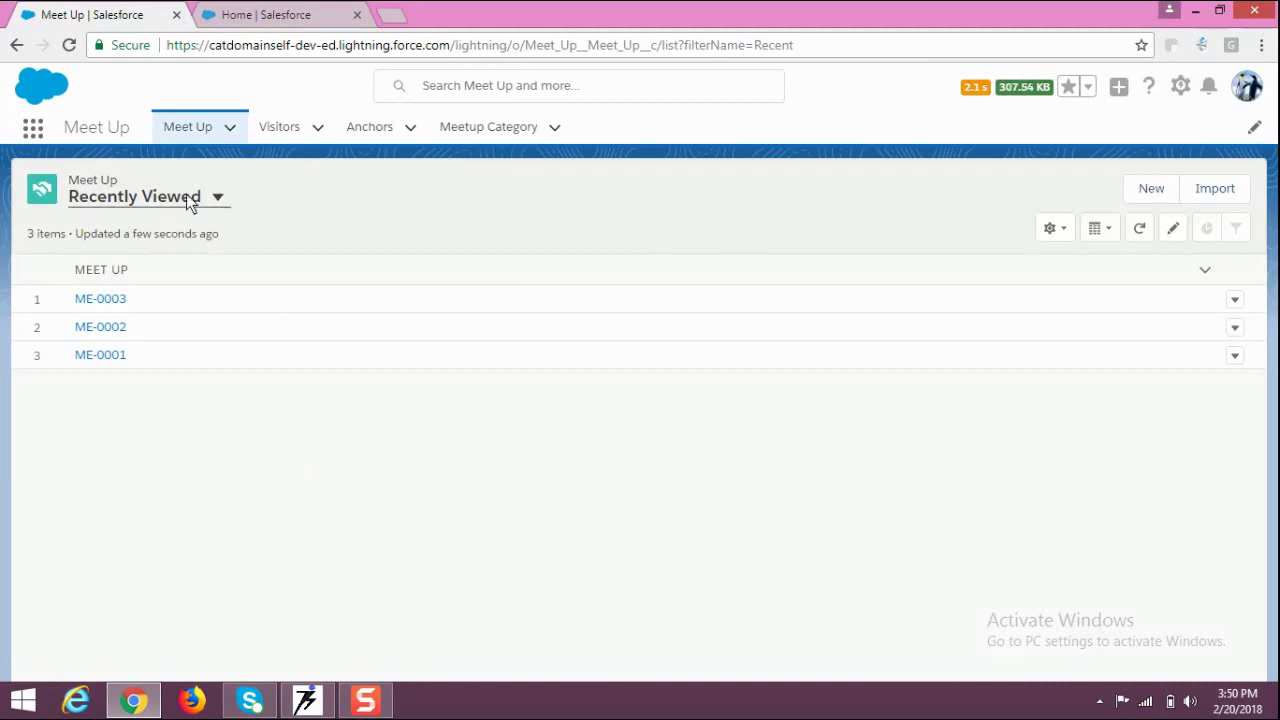
Step: Reload the Meet Up list and start a blank New Meet Up record
{"action": "left_click", "coordinate": [199, 133]}
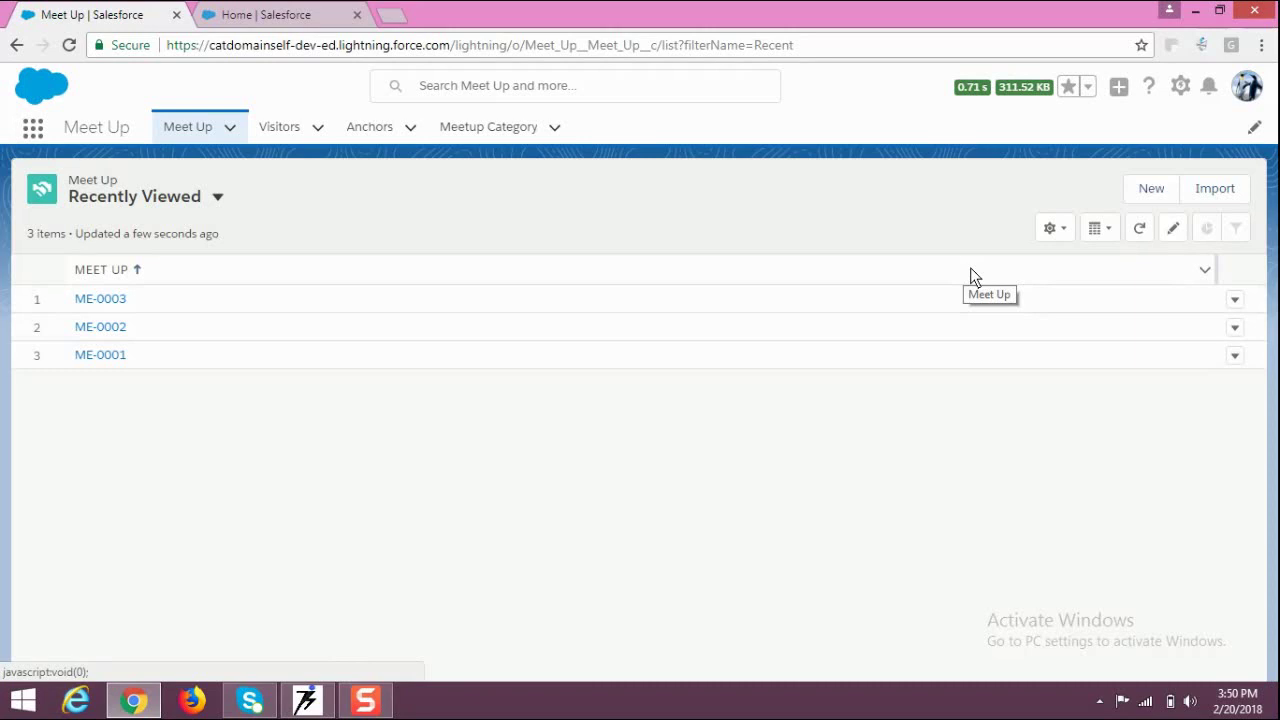
{"action": "left_click", "coordinate": [1148, 191]}
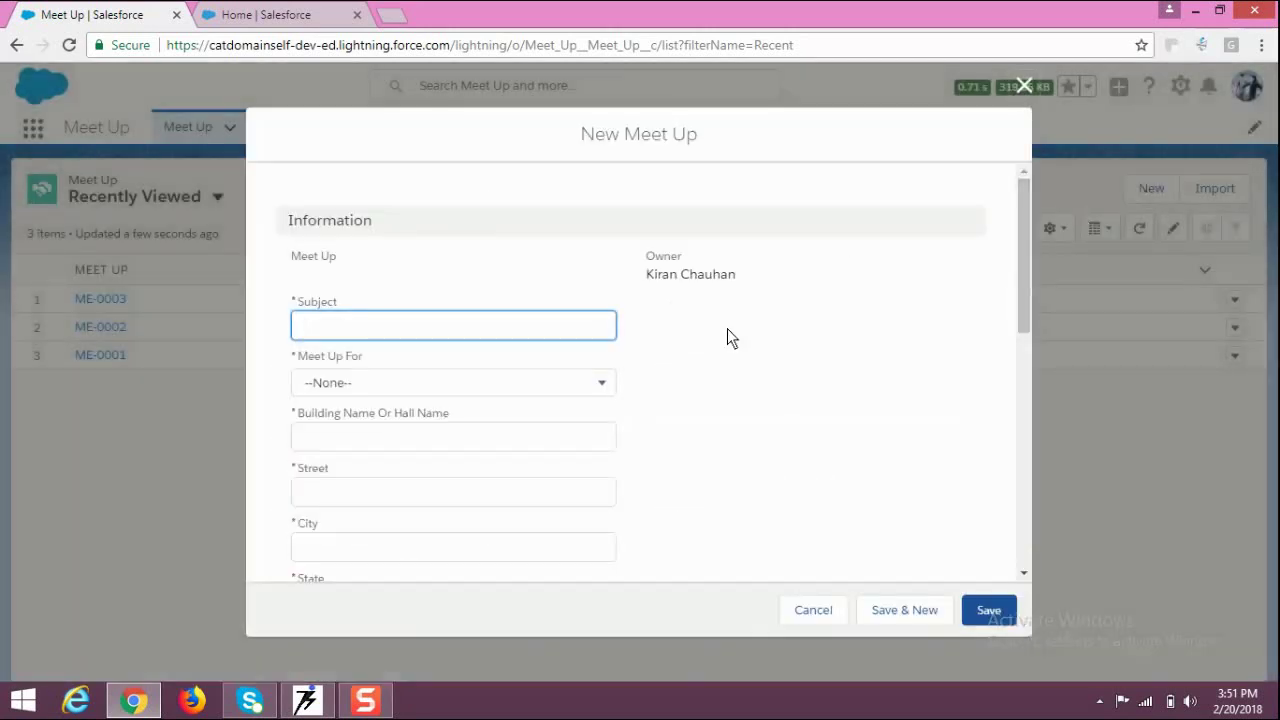
Step: Inspect the Meet Up For choices, Capacity field and Time From start times without choosing anything
{"action": "scroll", "coordinate": [520, 341], "scroll_direction": "down", "scroll_amount": 1}
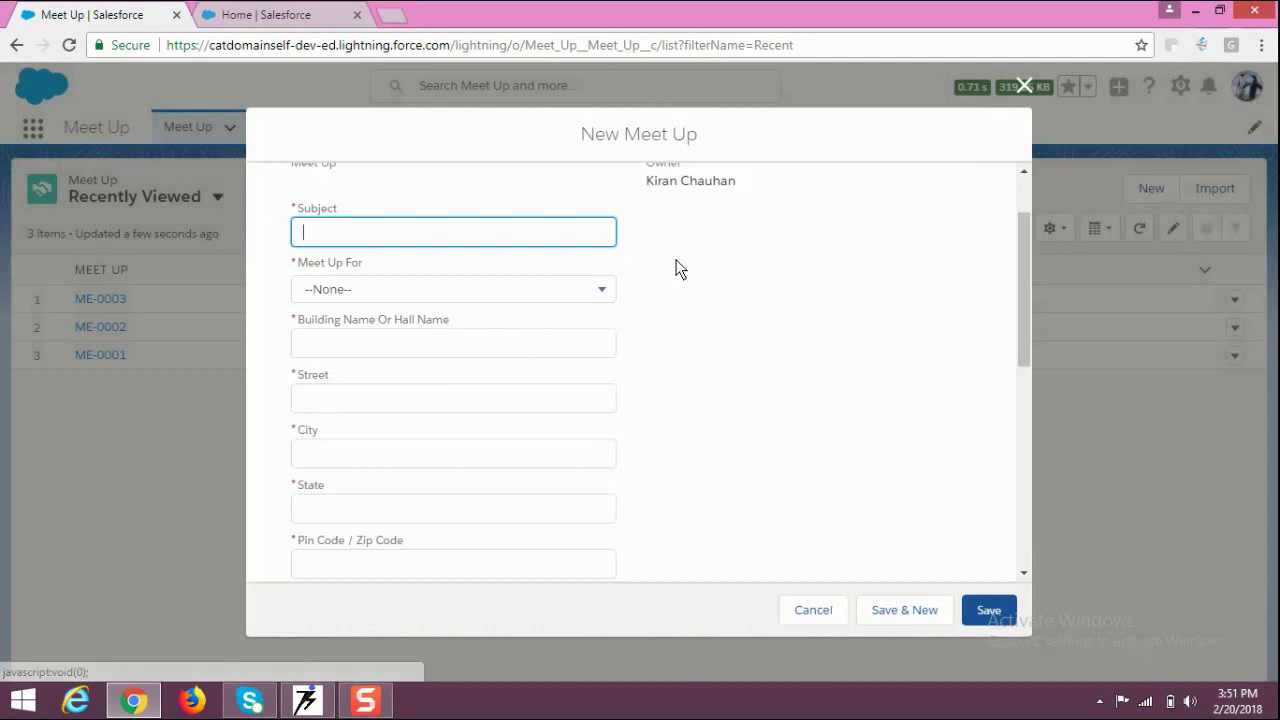
{"action": "scroll", "coordinate": [650, 290], "scroll_direction": "up", "scroll_amount": 1}
{"action": "left_click", "coordinate": [462, 380]}
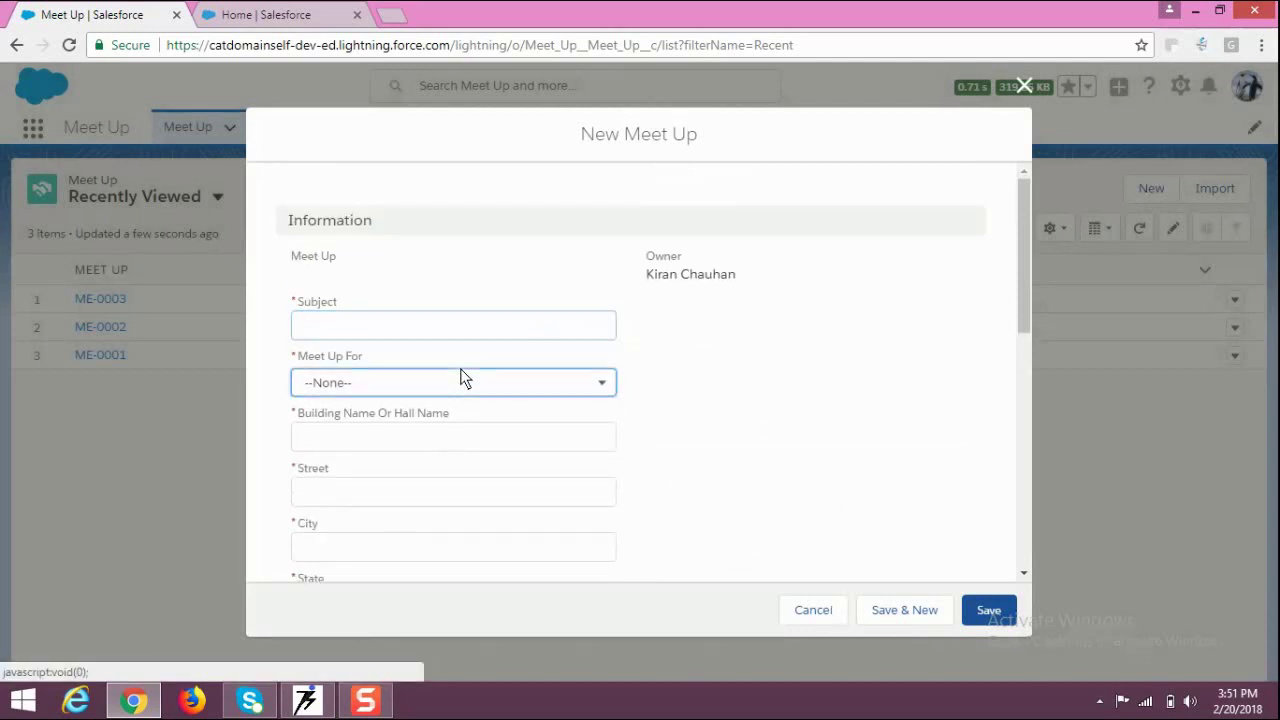
{"action": "scroll", "coordinate": [453, 380], "scroll_direction": "down", "scroll_amount": 1}
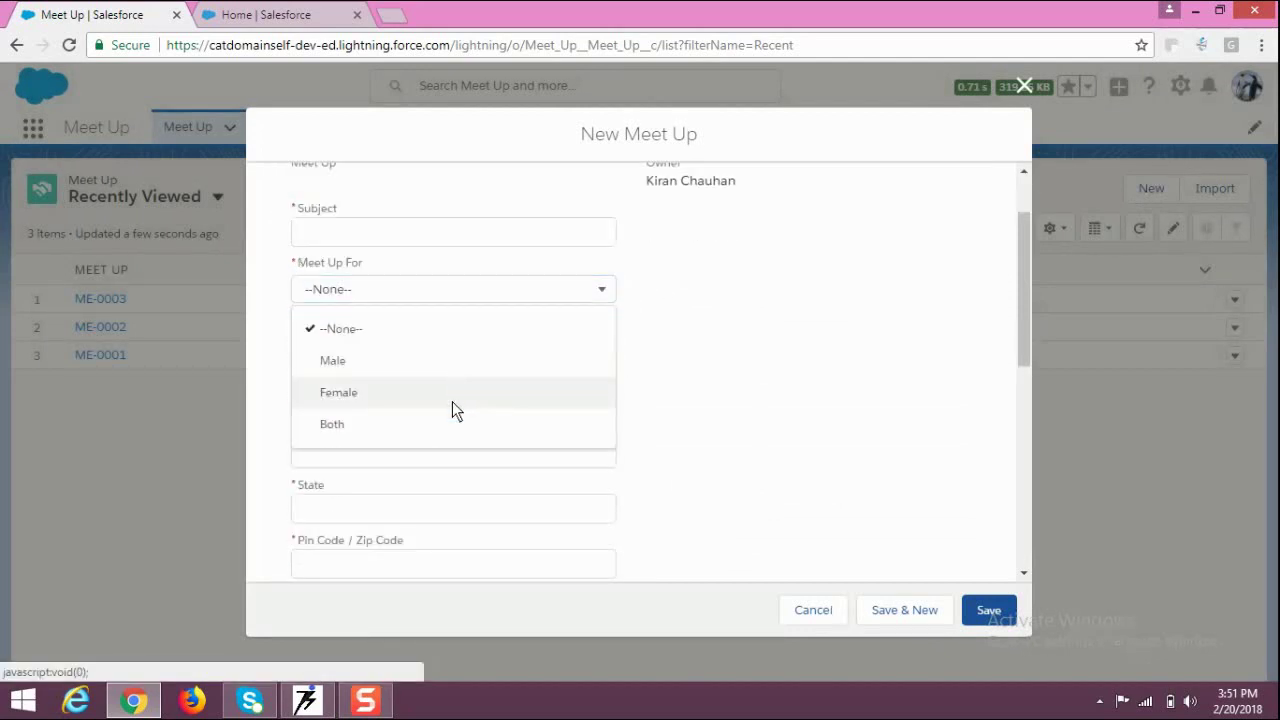
{"action": "left_click", "coordinate": [698, 420]}
{"action": "scroll", "coordinate": [698, 420], "scroll_direction": "down", "scroll_amount": 2}
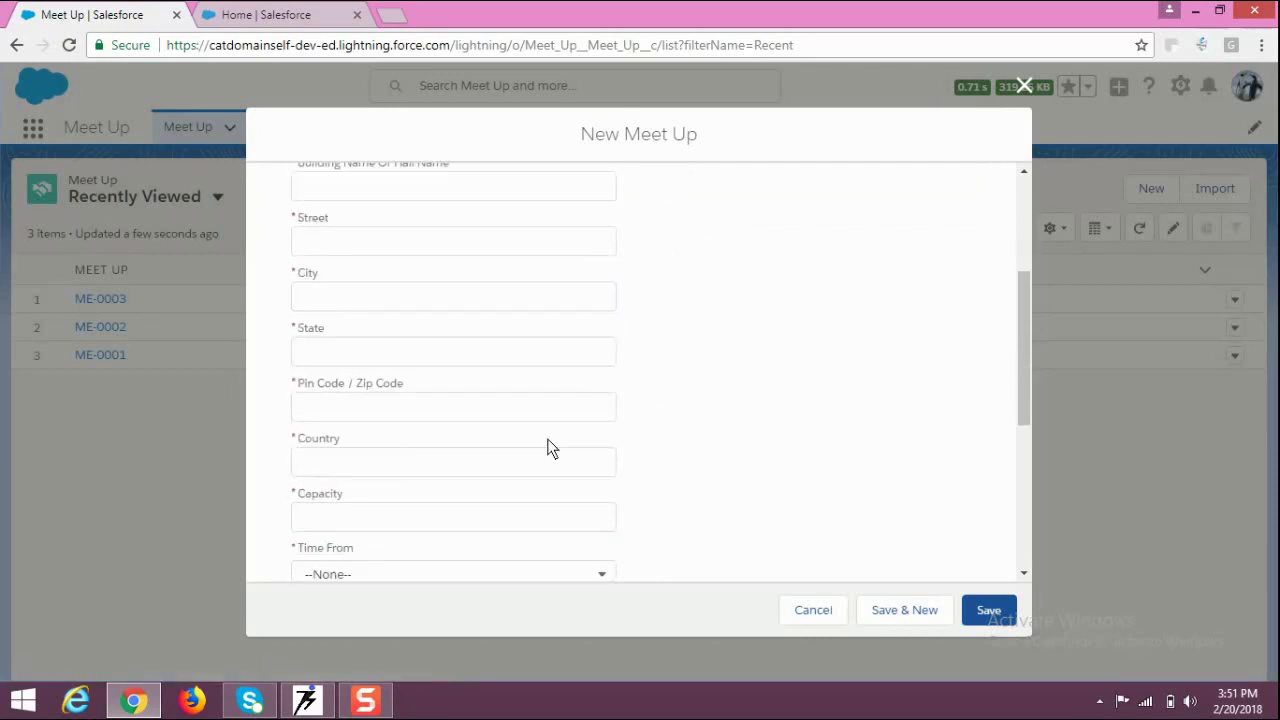
{"action": "left_click", "coordinate": [330, 489]}
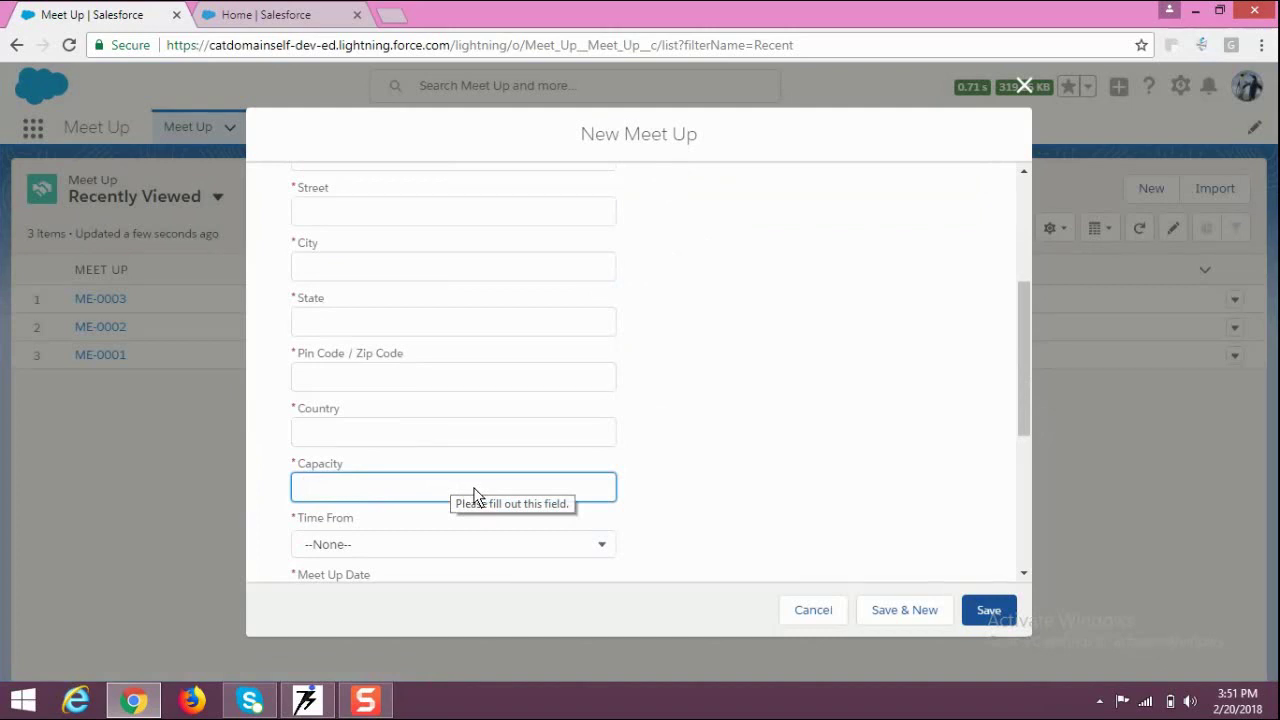
{"action": "scroll", "coordinate": [475, 497], "scroll_direction": "down", "scroll_amount": 1}
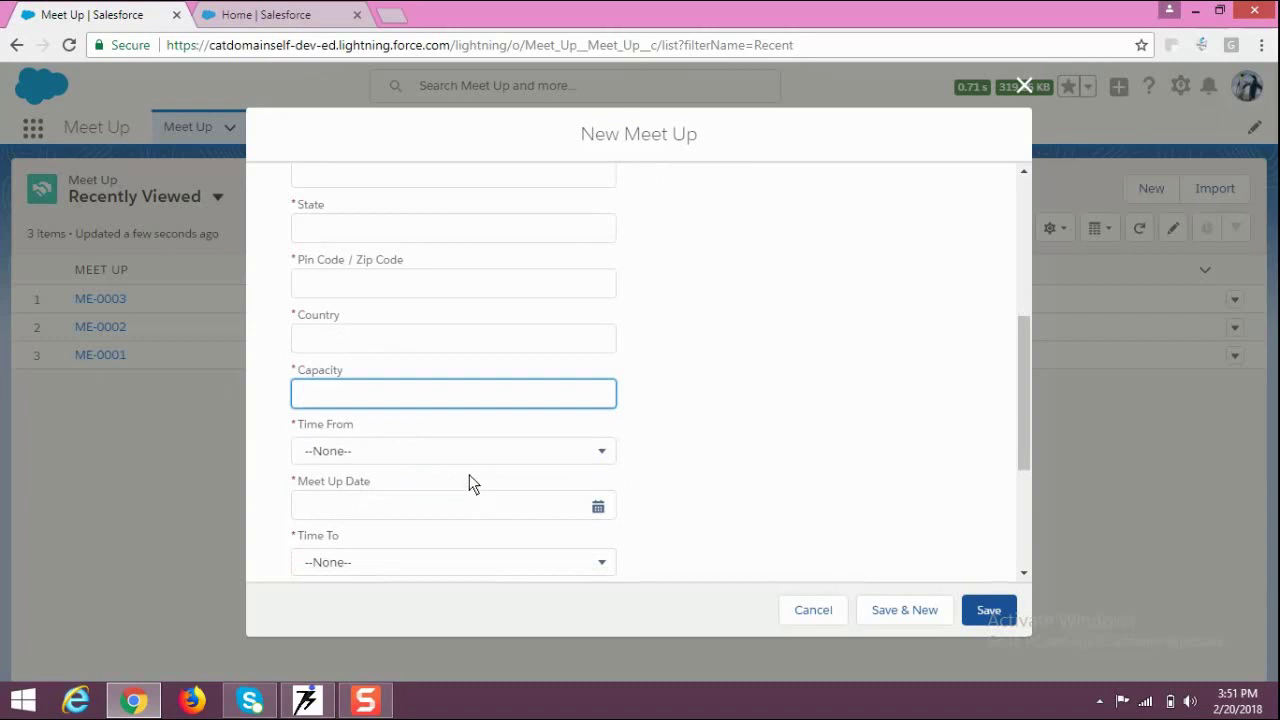
{"action": "left_click", "coordinate": [453, 447]}
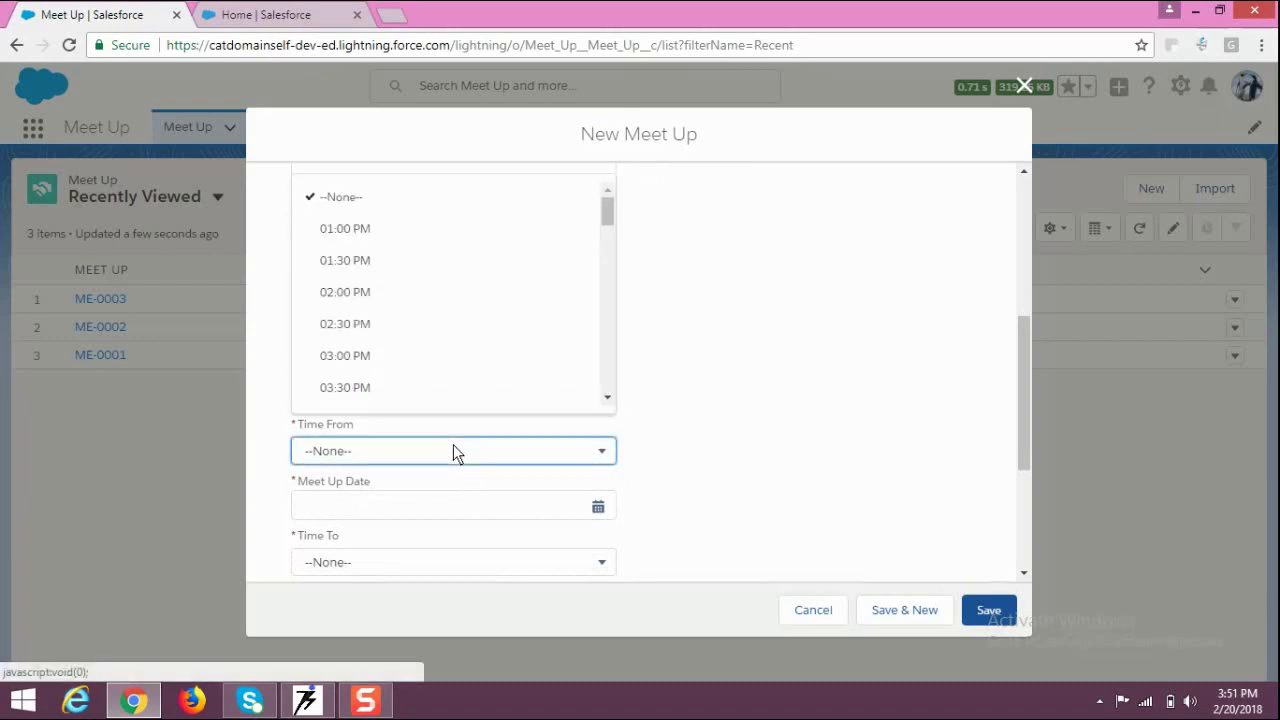
{"action": "left_click", "coordinate": [645, 479]}
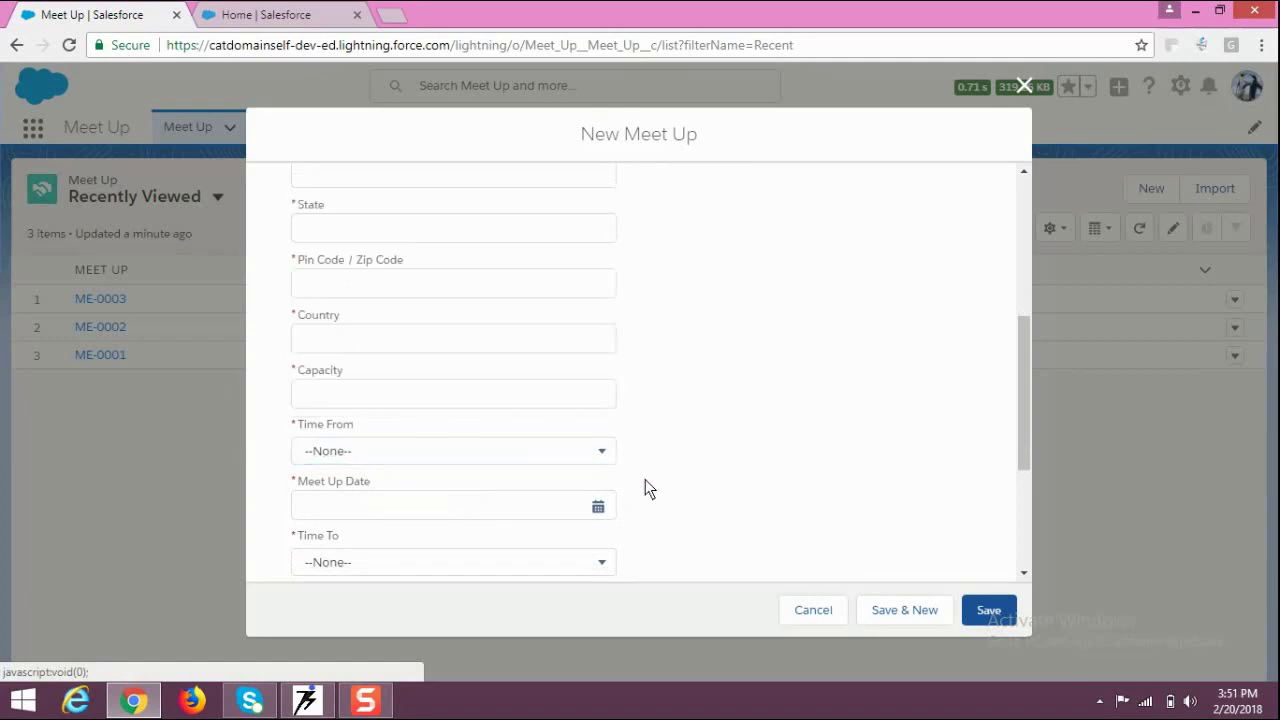
Step: Check the Anchor Name suggestions, cancel the unsaved form, and open meet up ME-0003
{"action": "scroll", "coordinate": [645, 479], "scroll_direction": "down", "scroll_amount": 1}
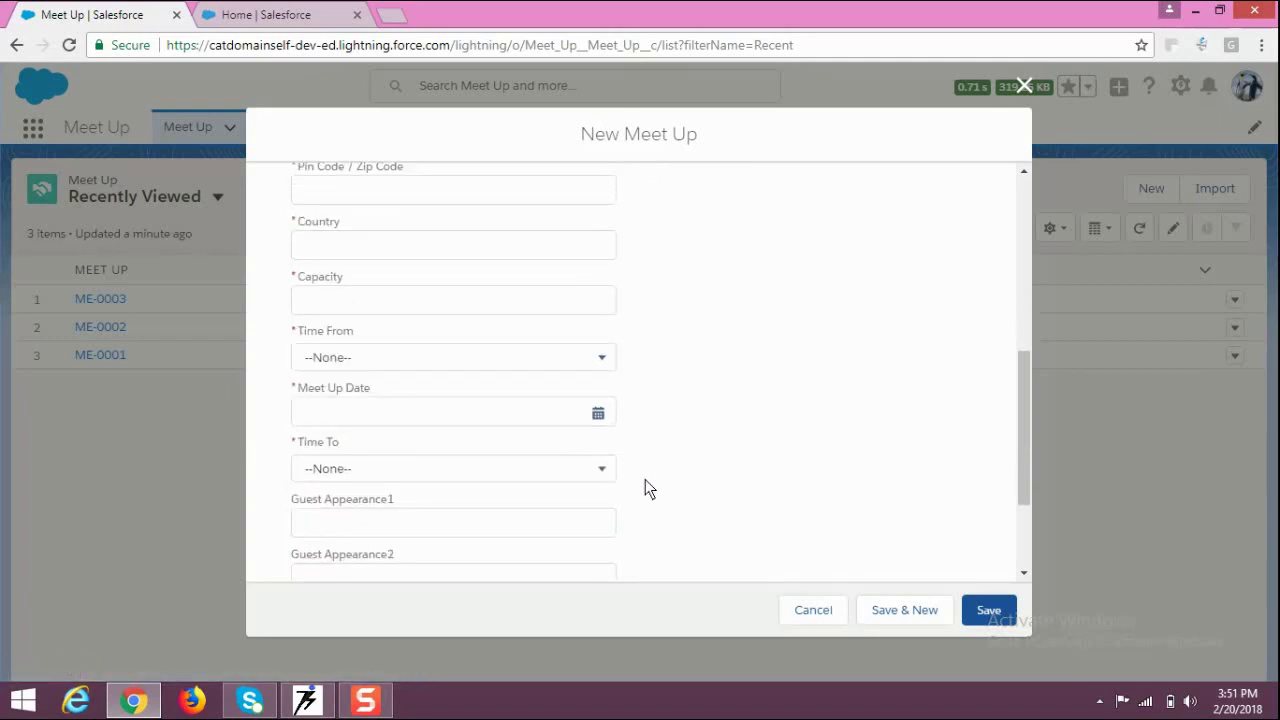
{"action": "scroll", "coordinate": [645, 487], "scroll_direction": "down", "scroll_amount": 1}
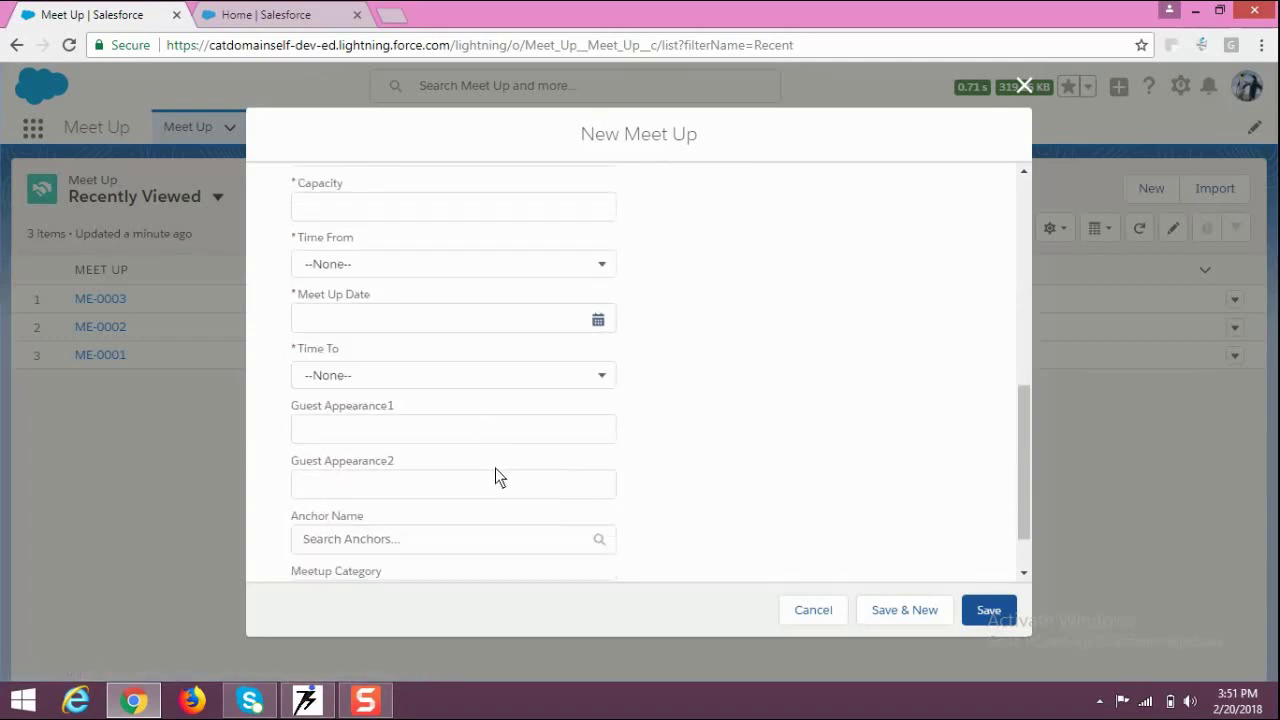
{"action": "scroll", "coordinate": [496, 478], "scroll_direction": "down", "scroll_amount": 1}
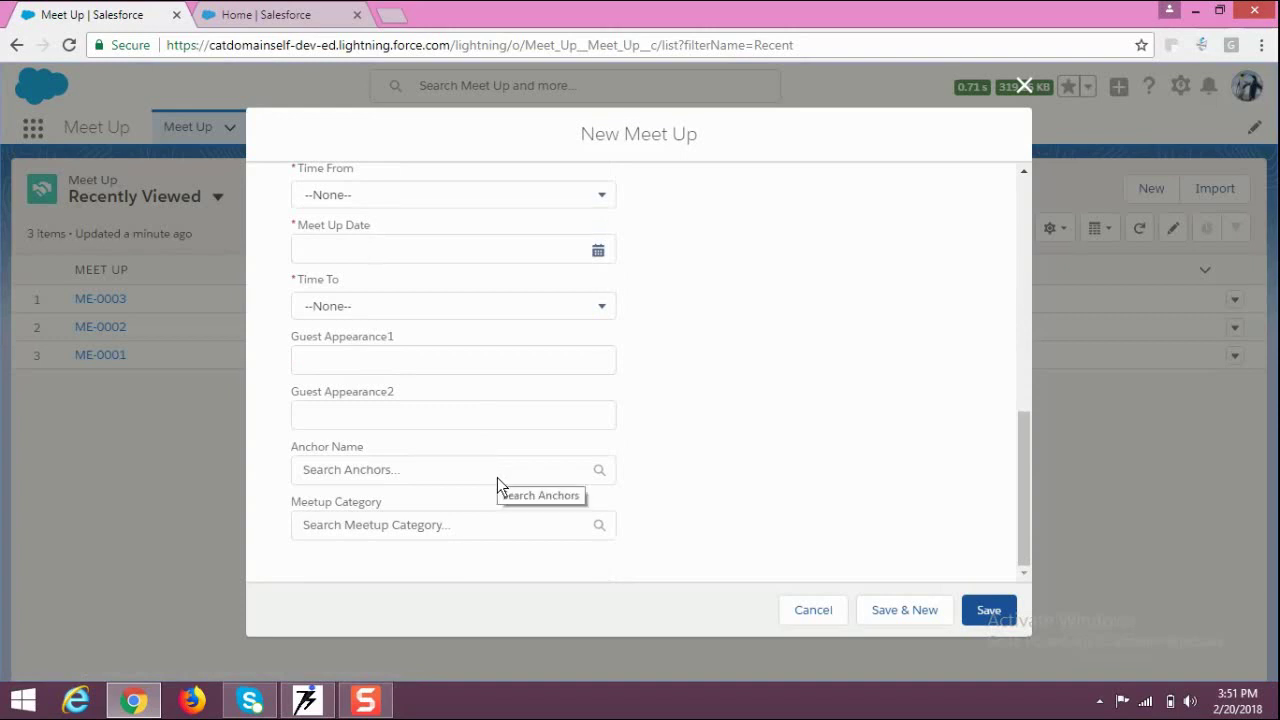
{"action": "left_click", "coordinate": [497, 477]}
{"action": "left_click", "coordinate": [684, 494]}
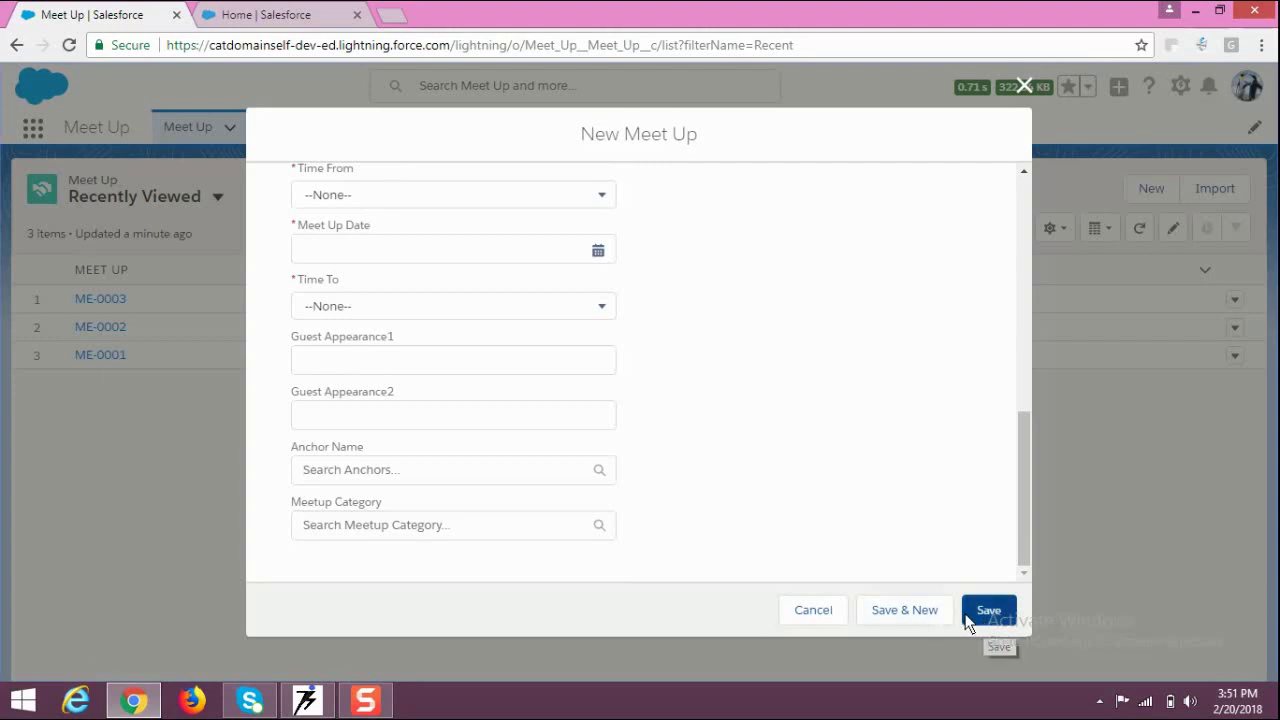
{"action": "left_click", "coordinate": [834, 607]}
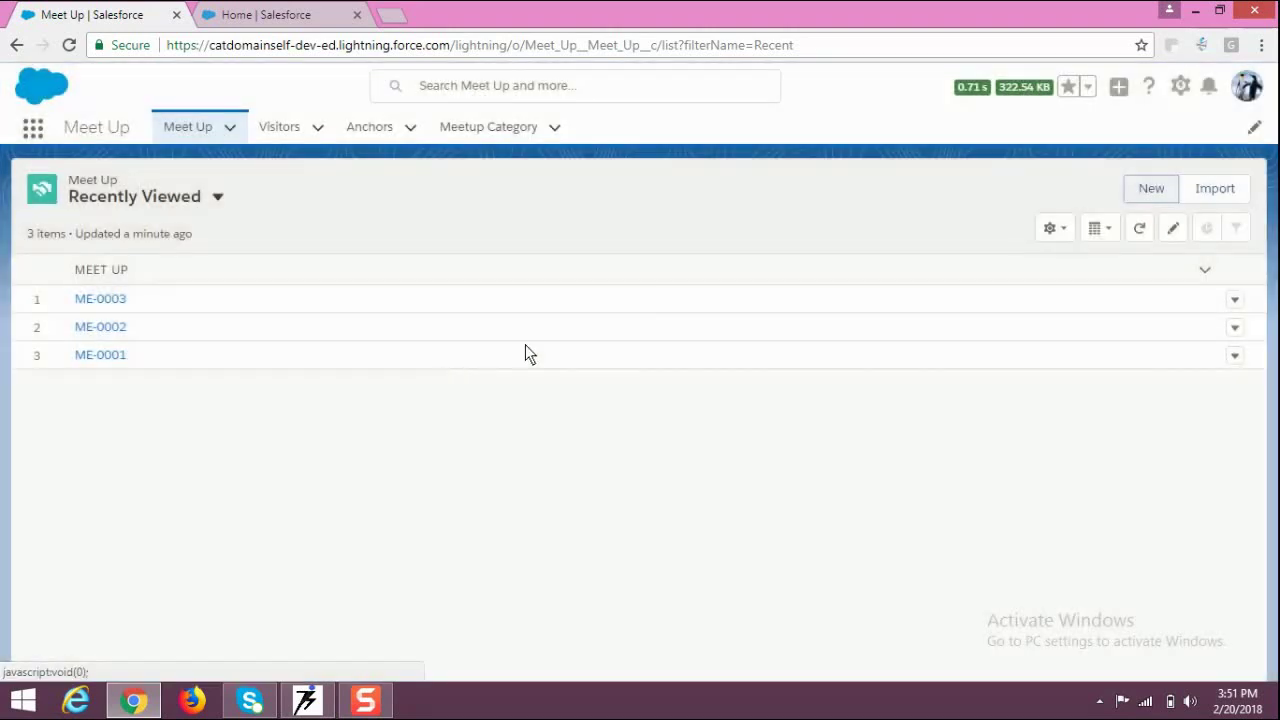
{"action": "left_click", "coordinate": [102, 305]}
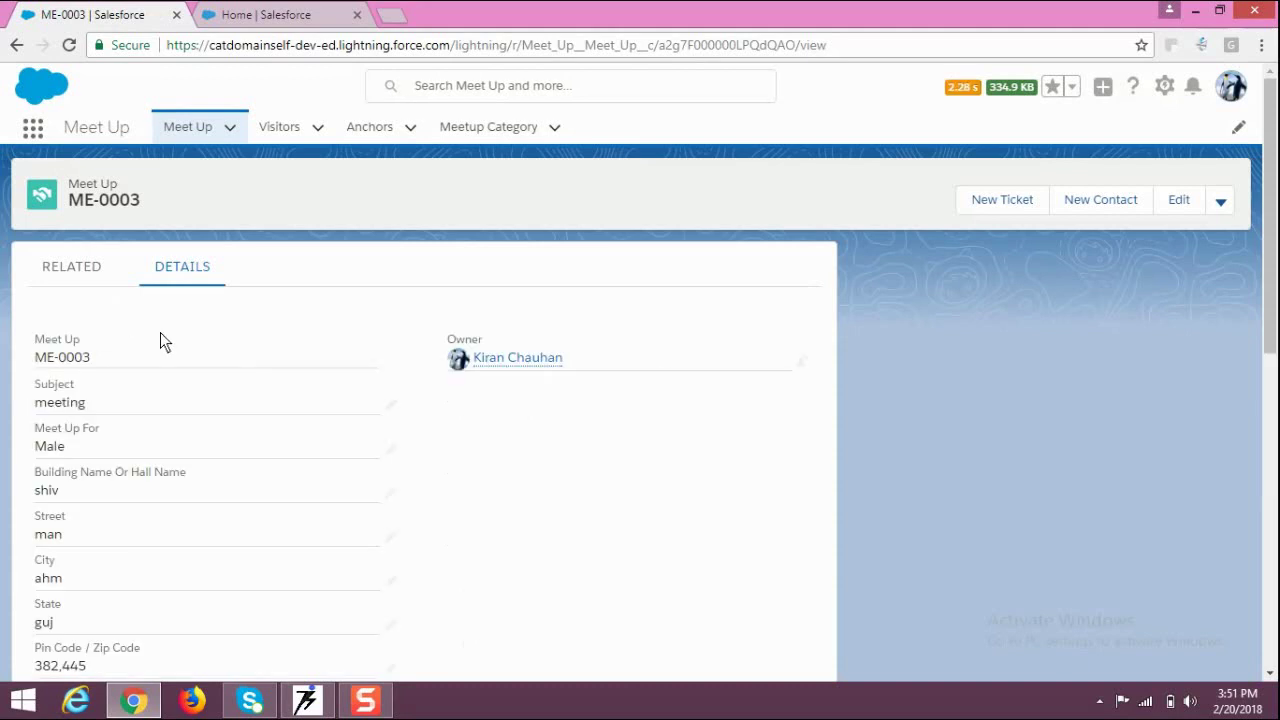
Step: Scroll through ME-0003's details and select its Capacity value 500
{"action": "scroll", "coordinate": [149, 392], "scroll_direction": "down", "scroll_amount": 3}
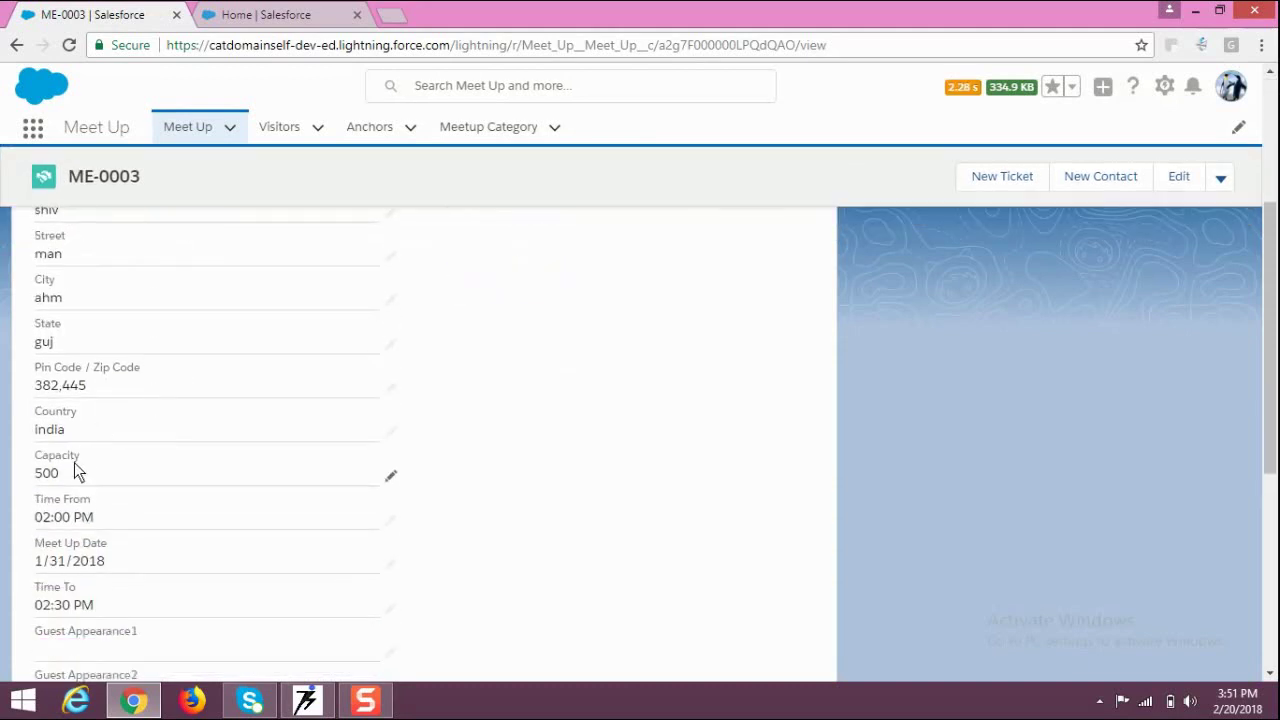
{"action": "left_click_drag", "start_coordinate": [55, 476], "coordinate": [37, 477]}
{"action": "scroll", "coordinate": [40, 484], "scroll_direction": "down", "scroll_amount": 3}
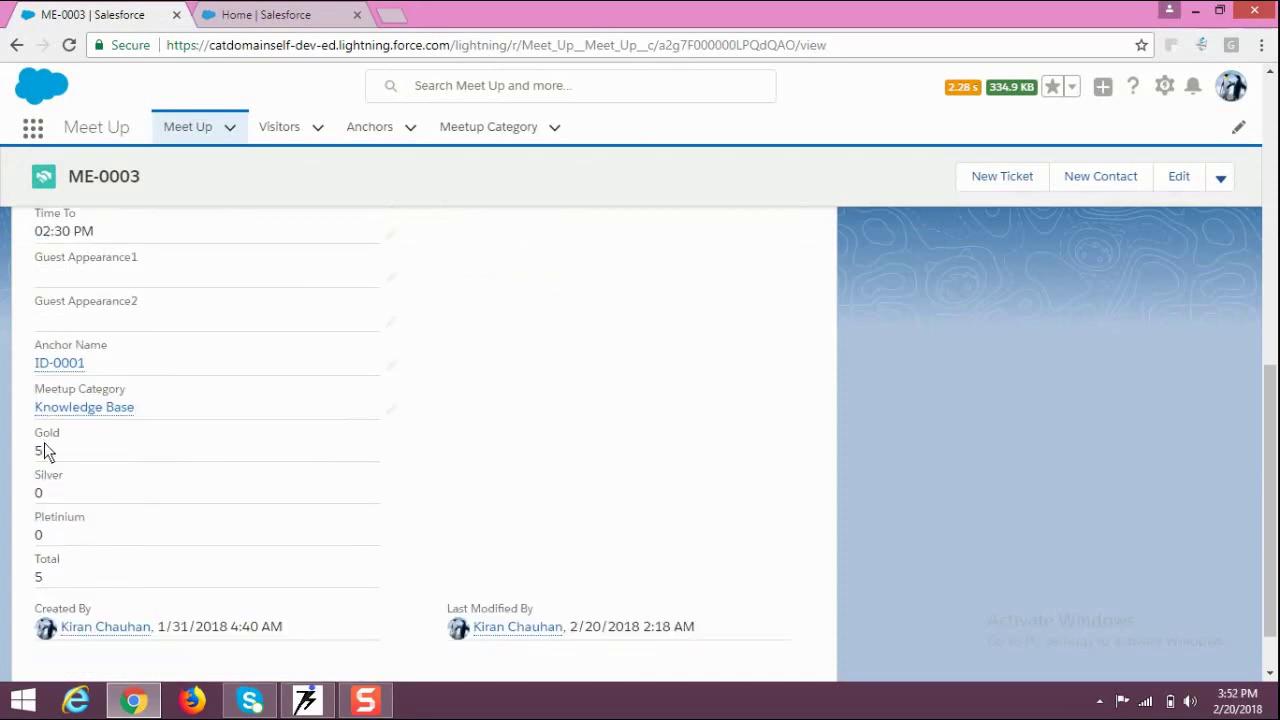
{"action": "scroll", "coordinate": [83, 591], "scroll_direction": "down", "scroll_amount": 2}
Step: Go to the Visitors list (ID-0001 to ID-0006) and start a new visitor record
{"action": "scroll", "coordinate": [492, 583], "scroll_direction": "up", "scroll_amount": 8}
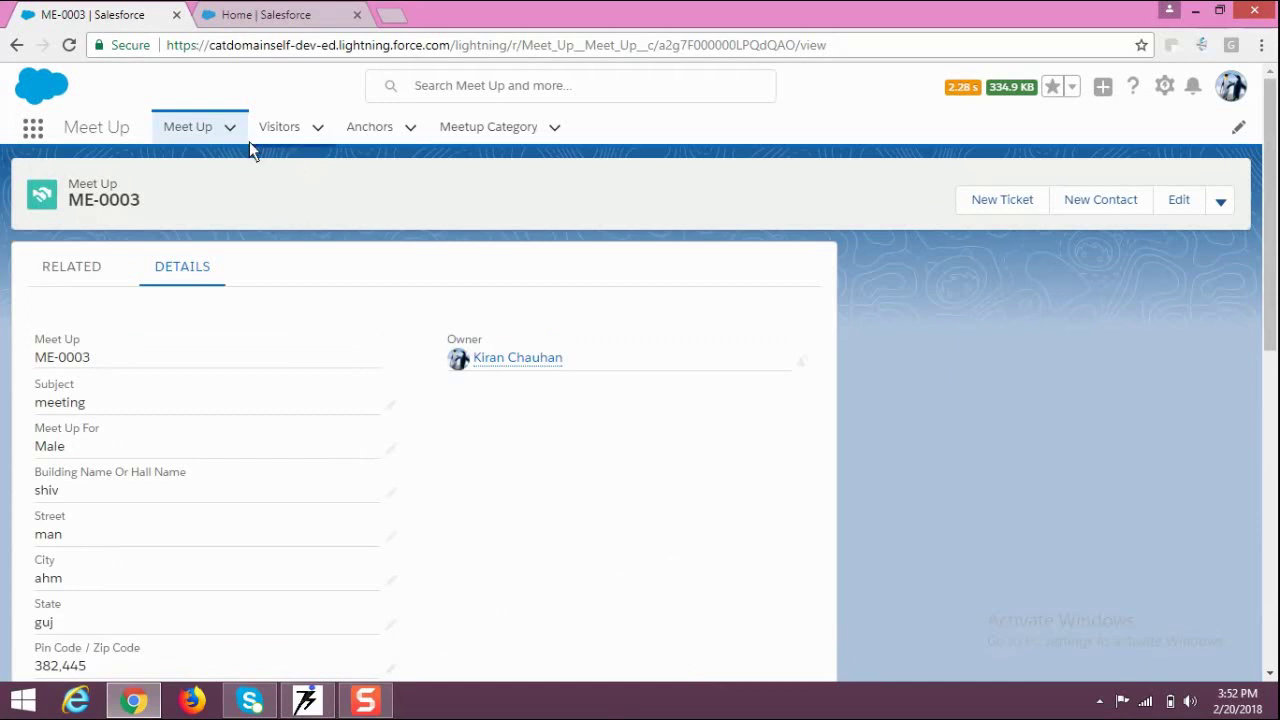
{"action": "left_click", "coordinate": [274, 131]}
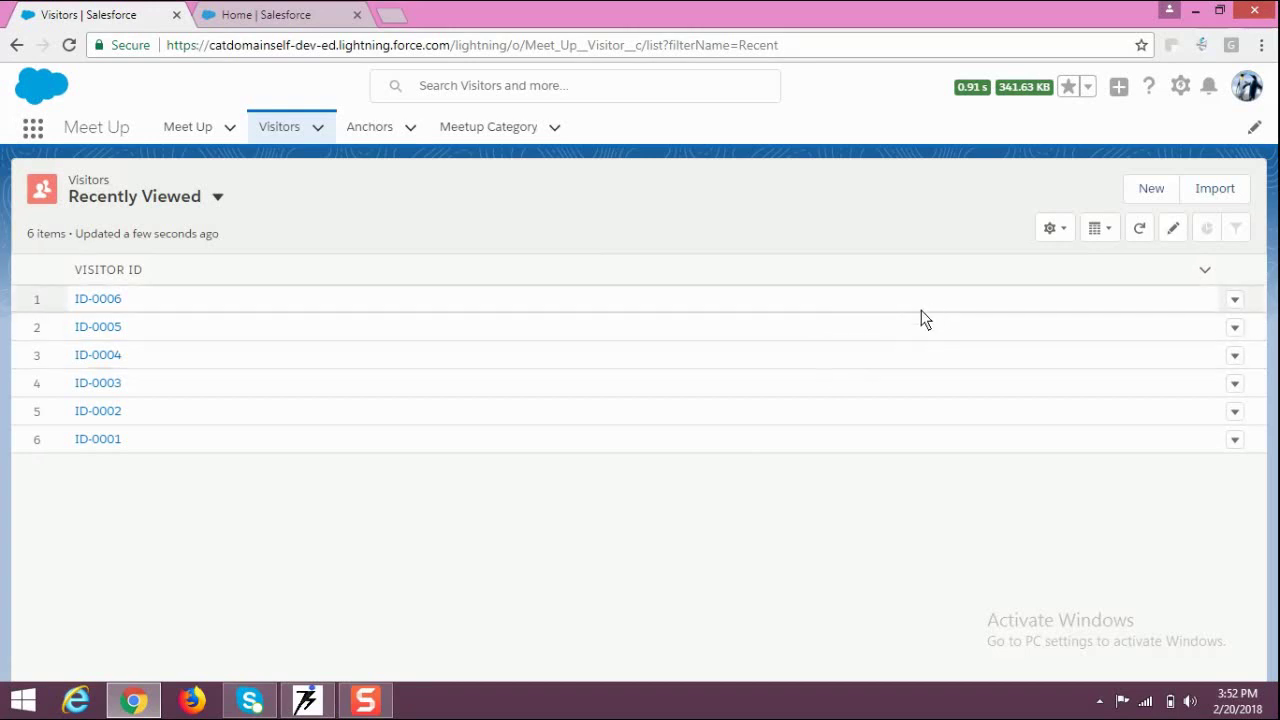
{"action": "left_click", "coordinate": [1140, 190]}
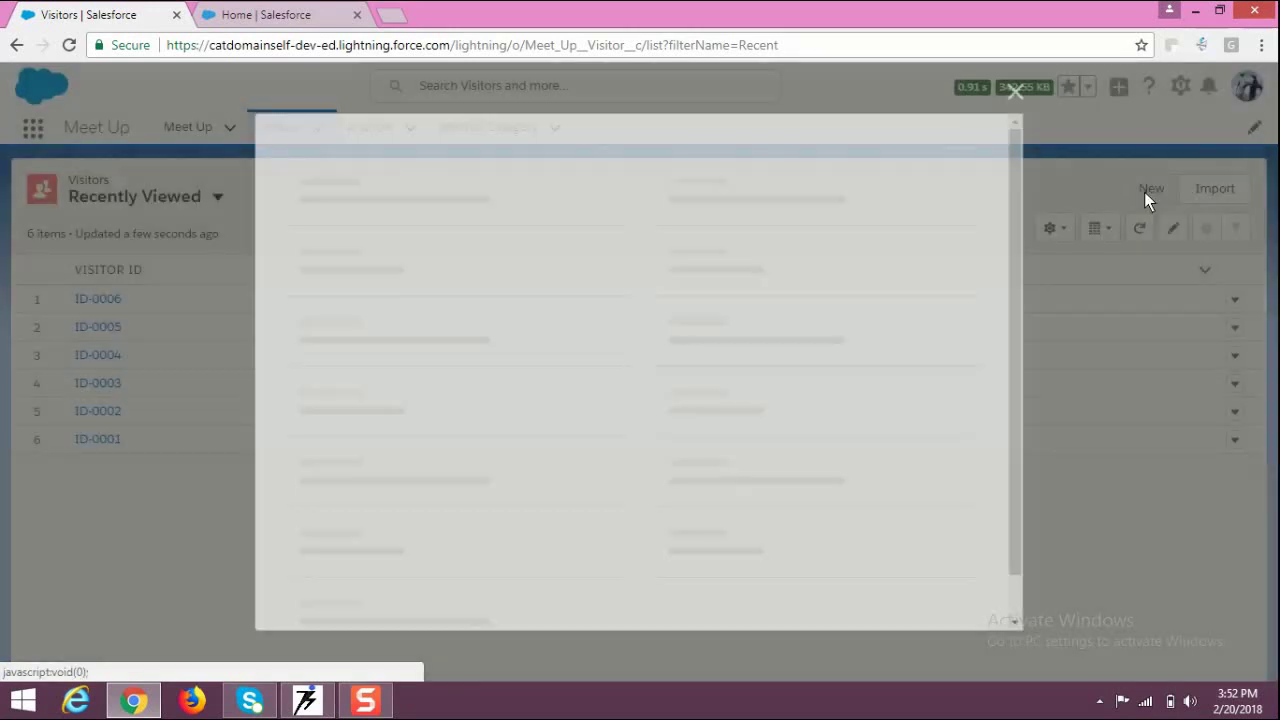
Step: Inspect the New Visitor Ticket Type options and Meetup Name choices unchanged, then cancel the form
{"action": "left_click_drag", "start_coordinate": [1027, 243], "coordinate": [1017, 267]}
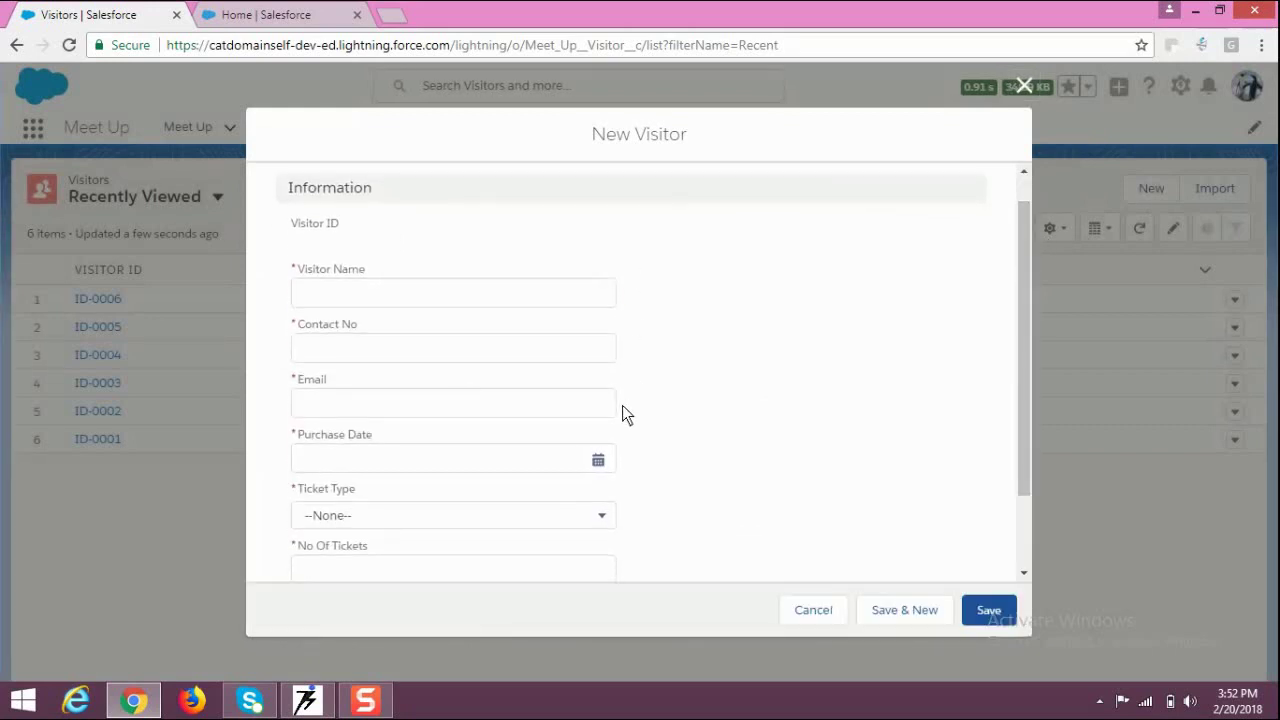
{"action": "scroll", "coordinate": [620, 418], "scroll_direction": "down", "scroll_amount": 2}
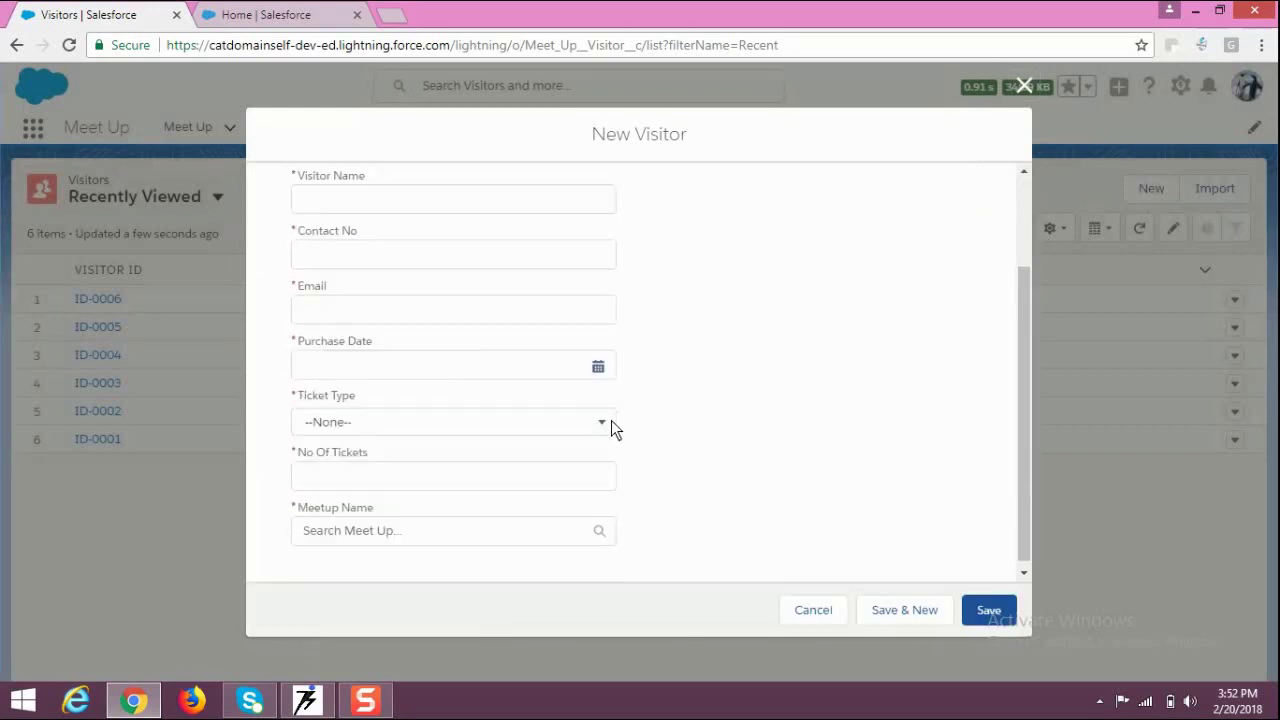
{"action": "left_click", "coordinate": [335, 425]}
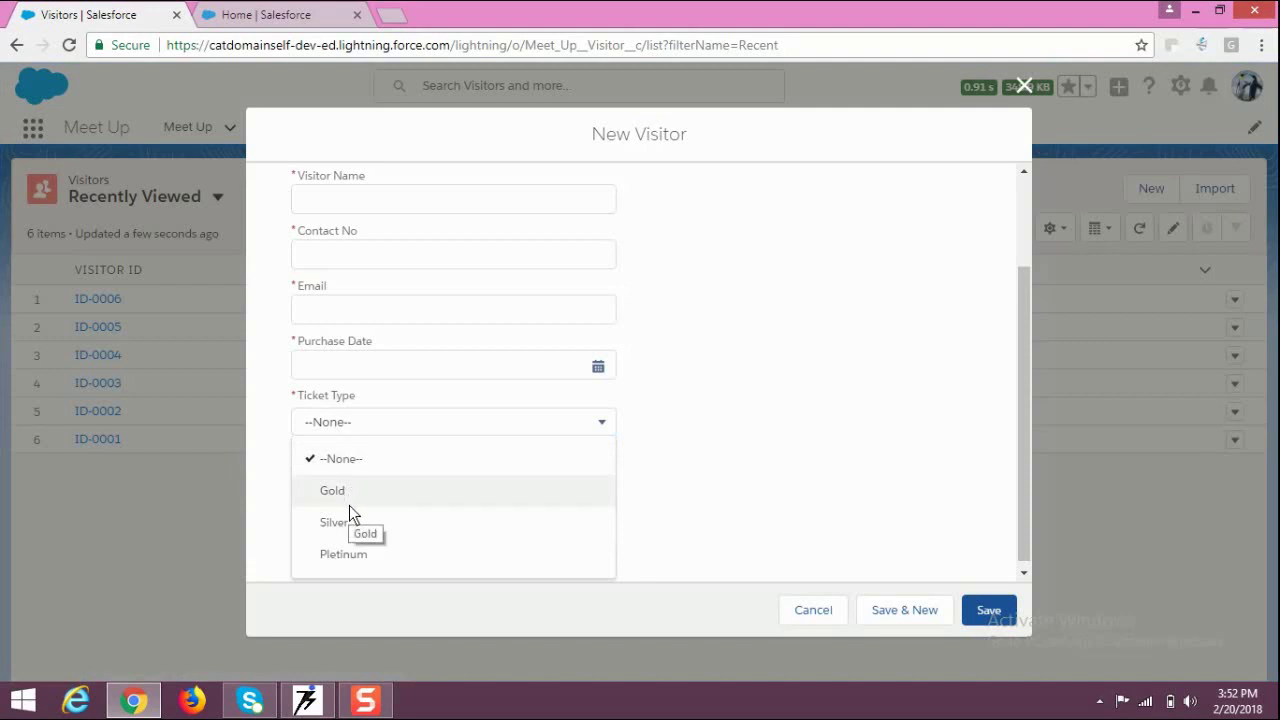
{"action": "left_click", "coordinate": [658, 516]}
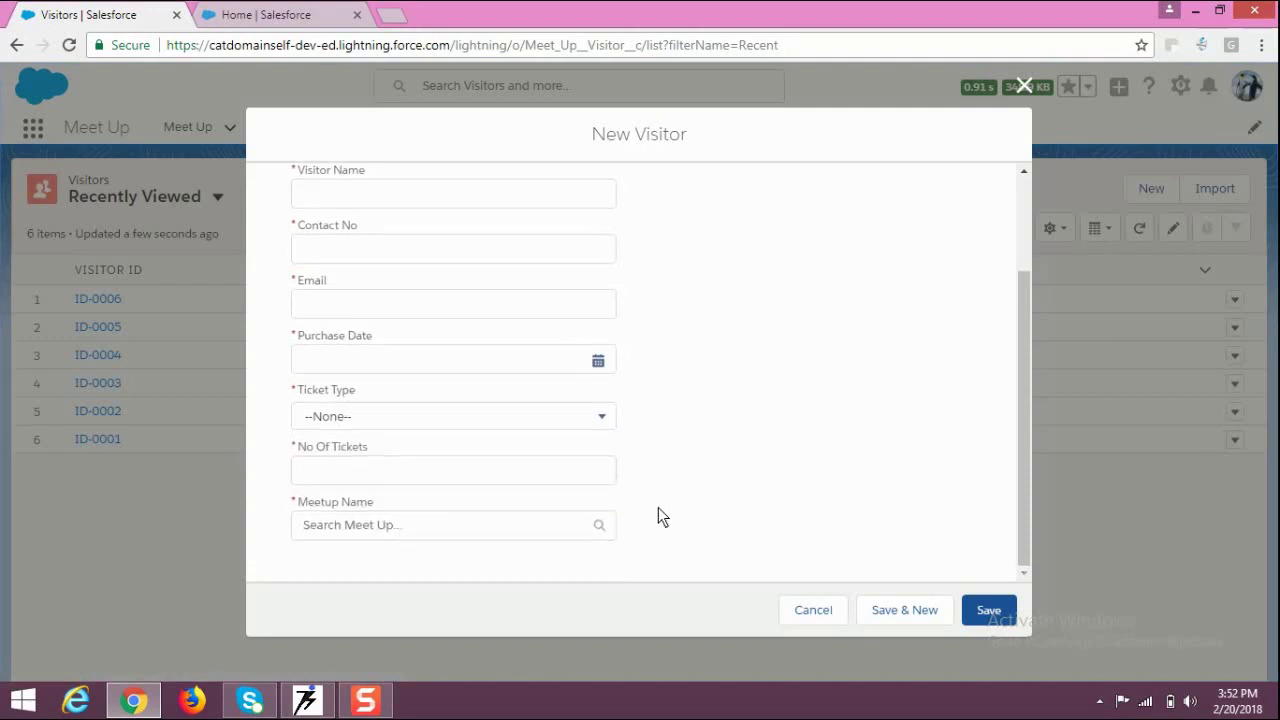
{"action": "left_click", "coordinate": [439, 533]}
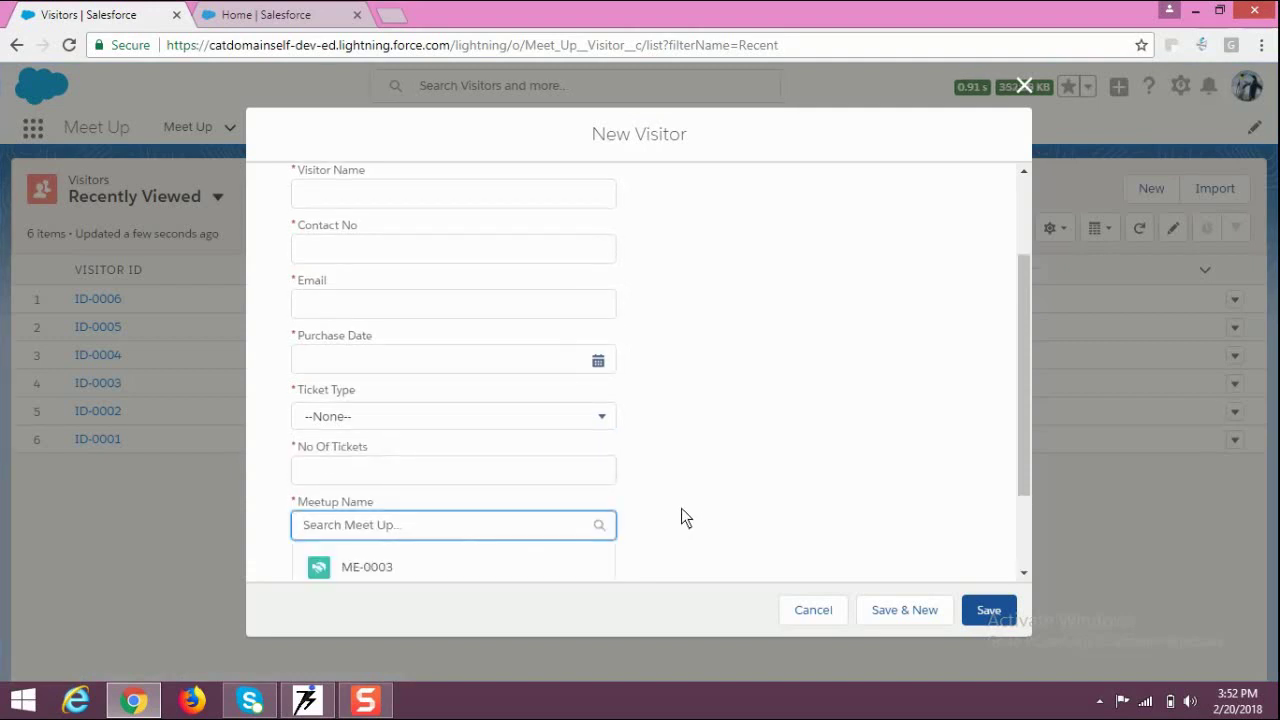
{"action": "scroll", "coordinate": [681, 512], "scroll_direction": "down", "scroll_amount": 1}
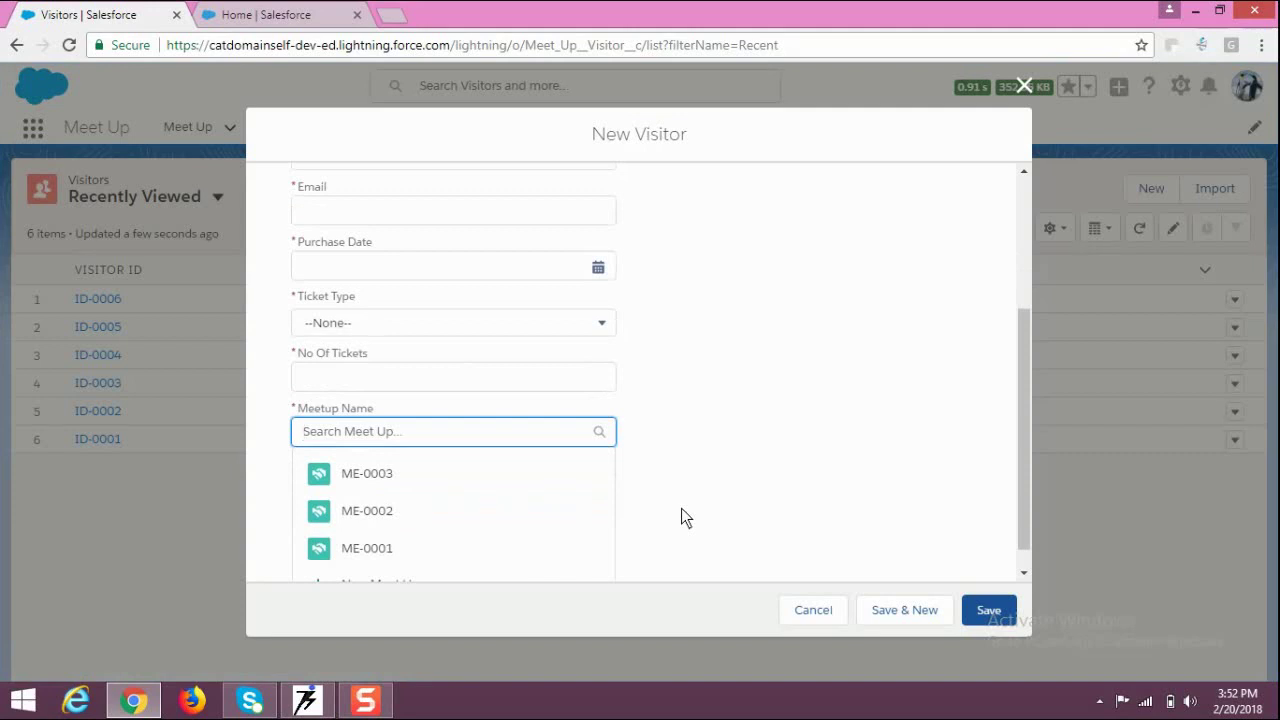
{"action": "left_click", "coordinate": [681, 508]}
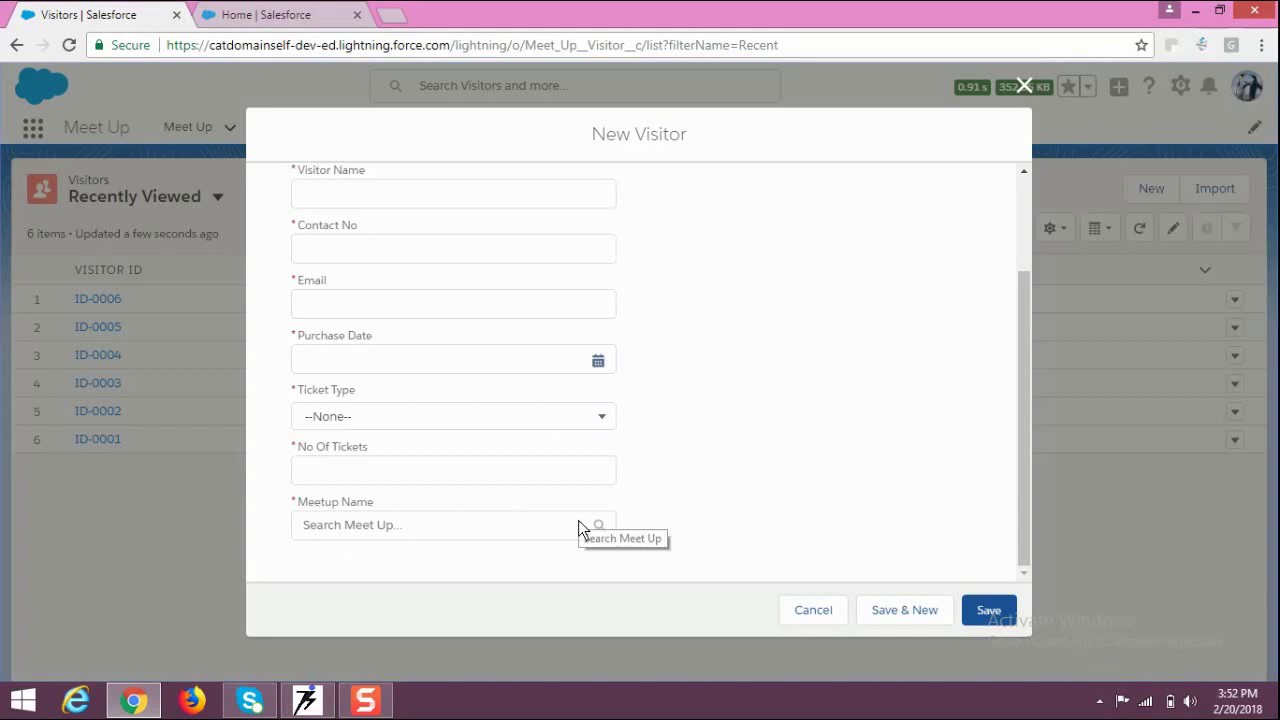
{"action": "left_click", "coordinate": [823, 609]}
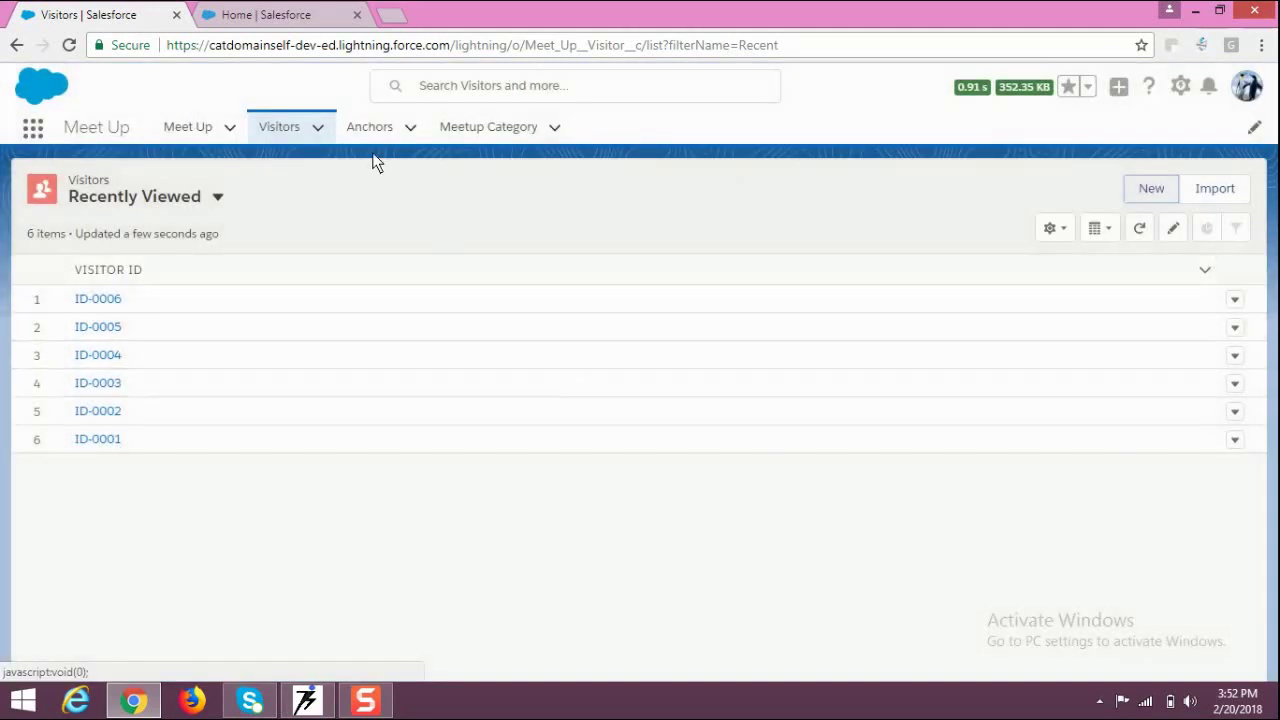
Step: Show the Anchors list with its single record, ID-0001
{"action": "left_click", "coordinate": [372, 136]}
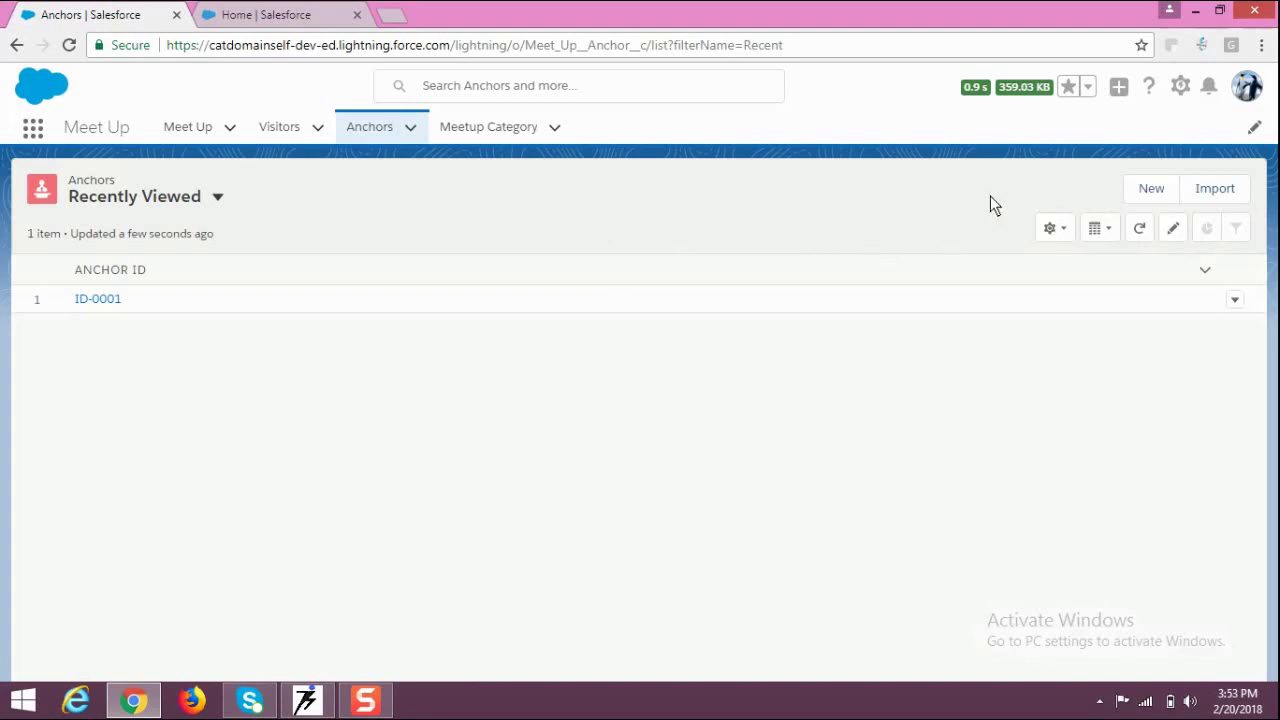
{"action": "left_click", "coordinate": [1148, 195]}
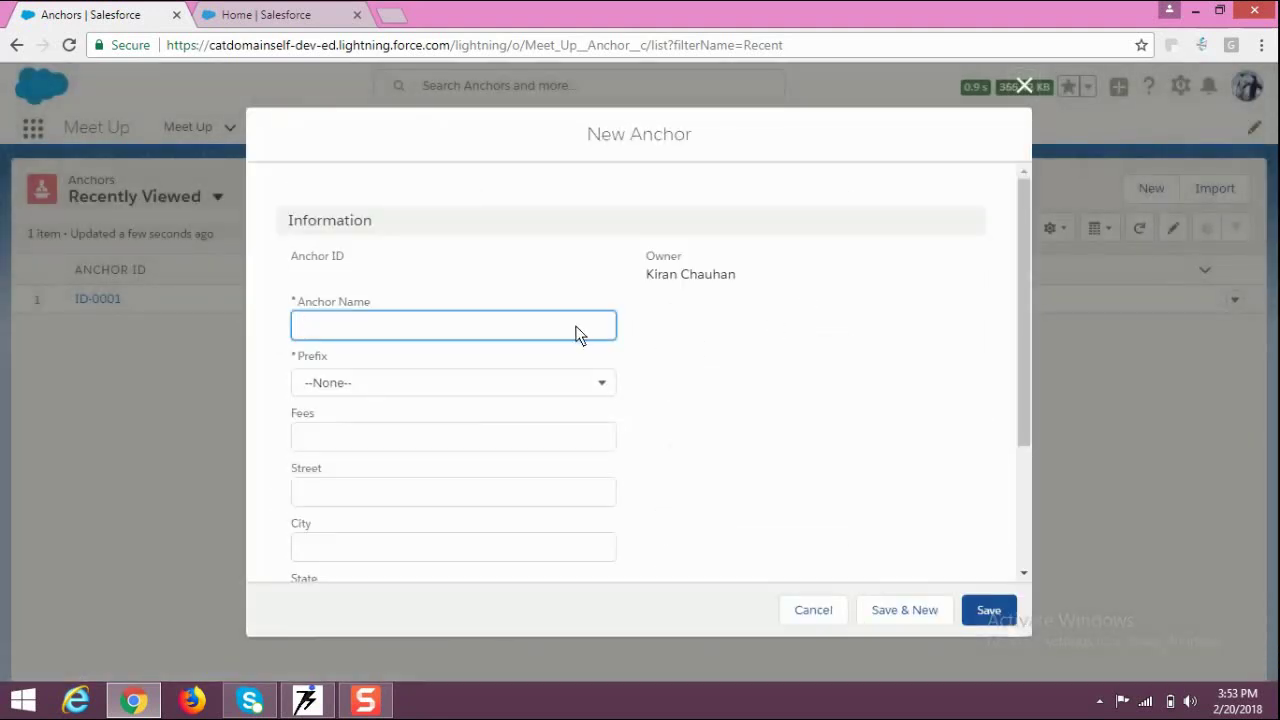
{"action": "scroll", "coordinate": [575, 333], "scroll_direction": "down", "scroll_amount": 1}
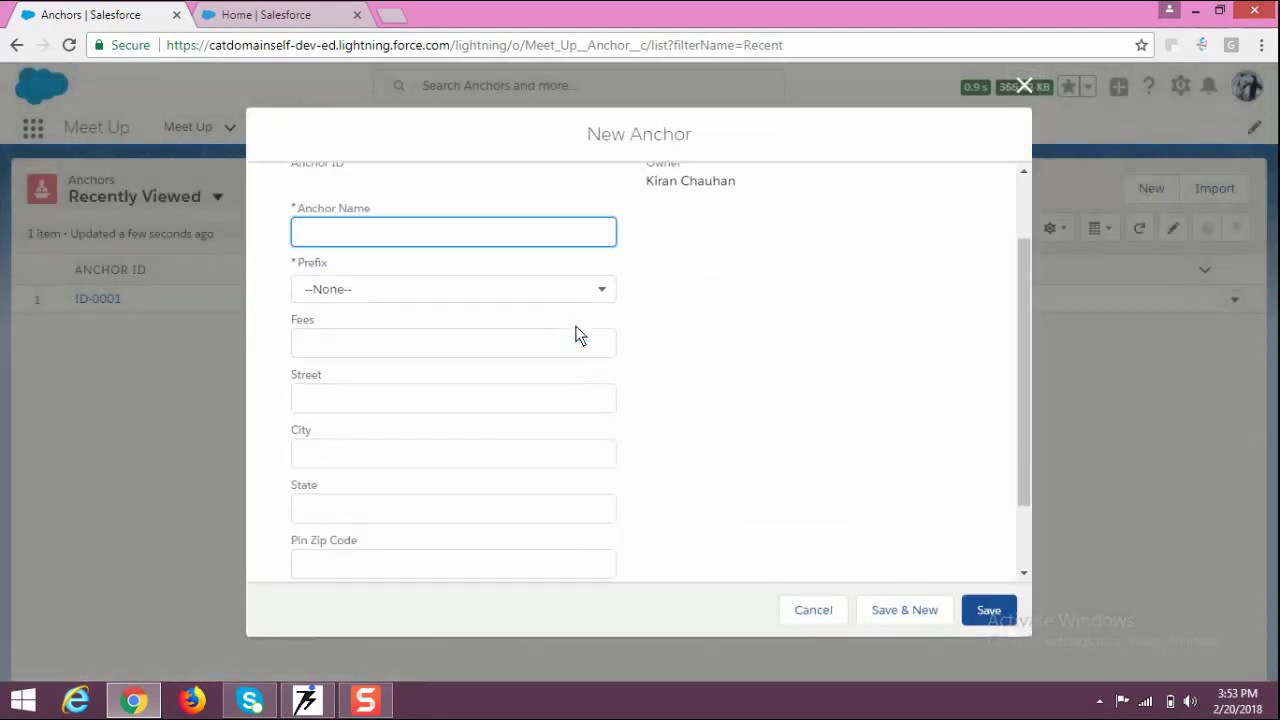
{"action": "left_click", "coordinate": [417, 298]}
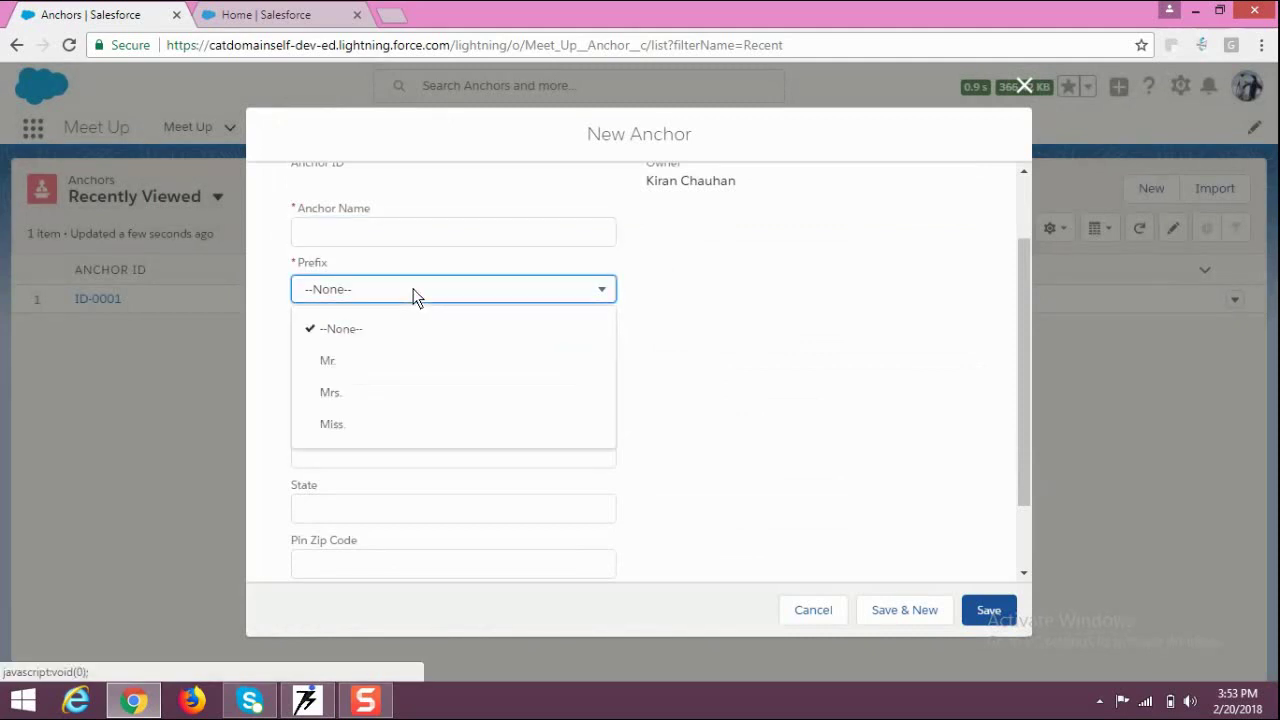
{"action": "left_click", "coordinate": [724, 381]}
{"action": "scroll", "coordinate": [724, 381], "scroll_direction": "down", "scroll_amount": 1}
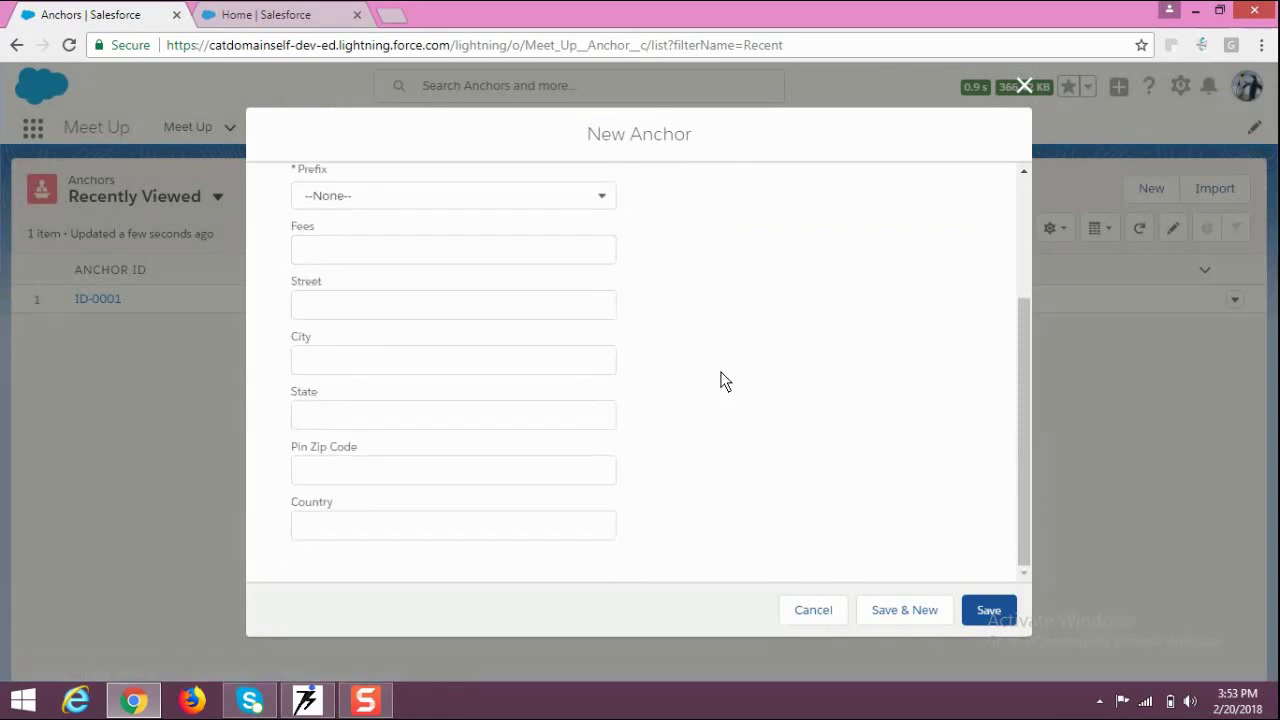
{"action": "left_click", "coordinate": [366, 423]}
{"action": "left_click", "coordinate": [390, 481]}
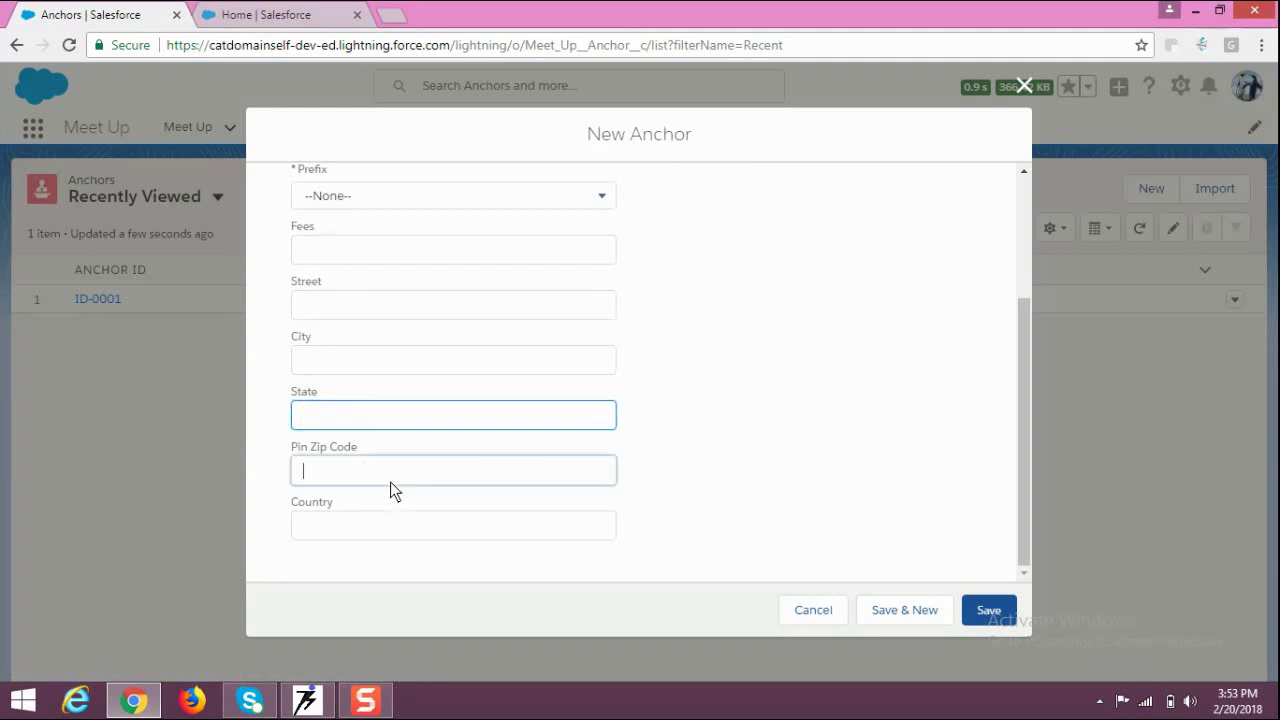
{"action": "left_click", "coordinate": [830, 612]}
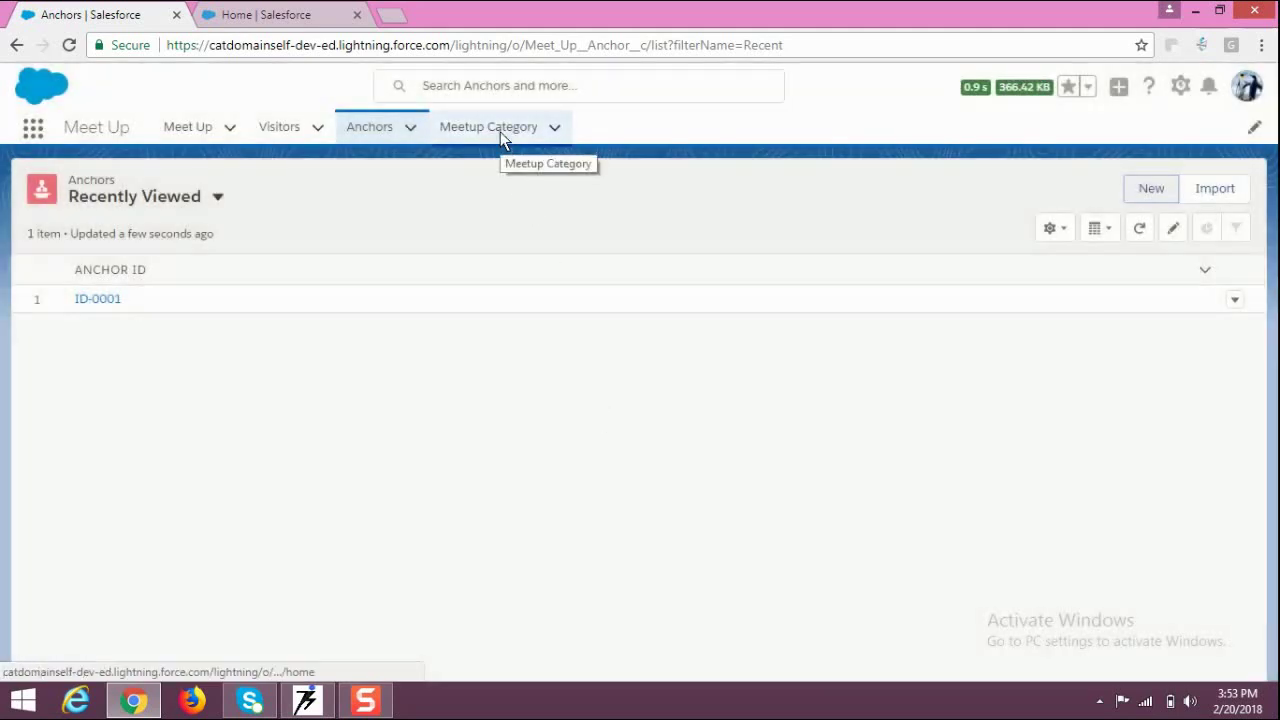
Step: Show the Meetup Category list containing only Knowledge Base
{"action": "left_click", "coordinate": [500, 131]}
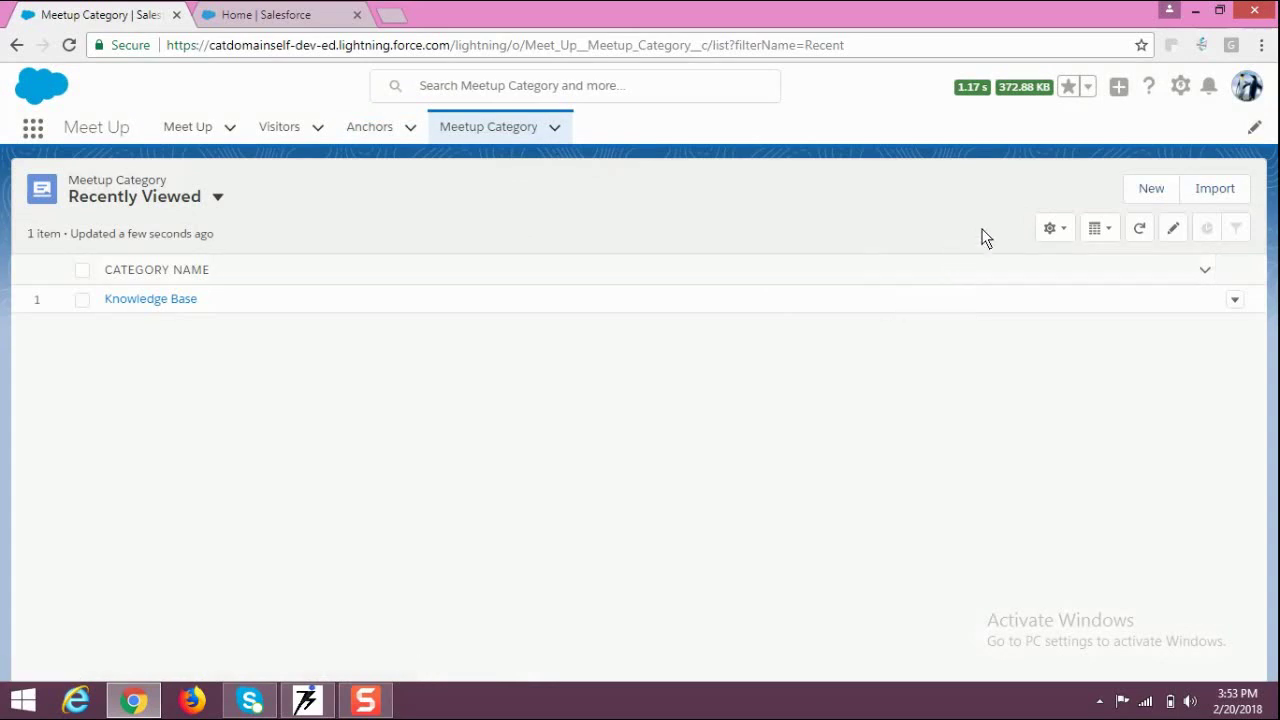
Step: Start and cancel a New Meetup Category form, then open the Knowledge Base record
{"action": "left_click", "coordinate": [1148, 190]}
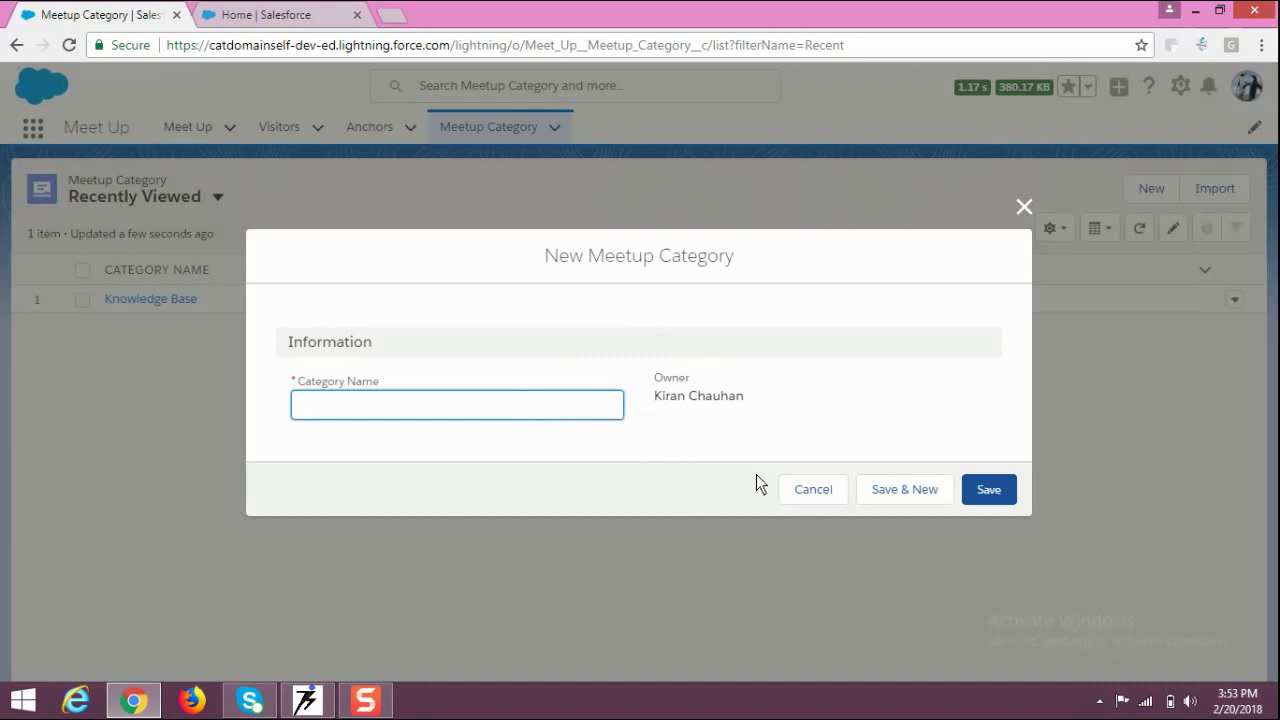
{"action": "left_click", "coordinate": [813, 490]}
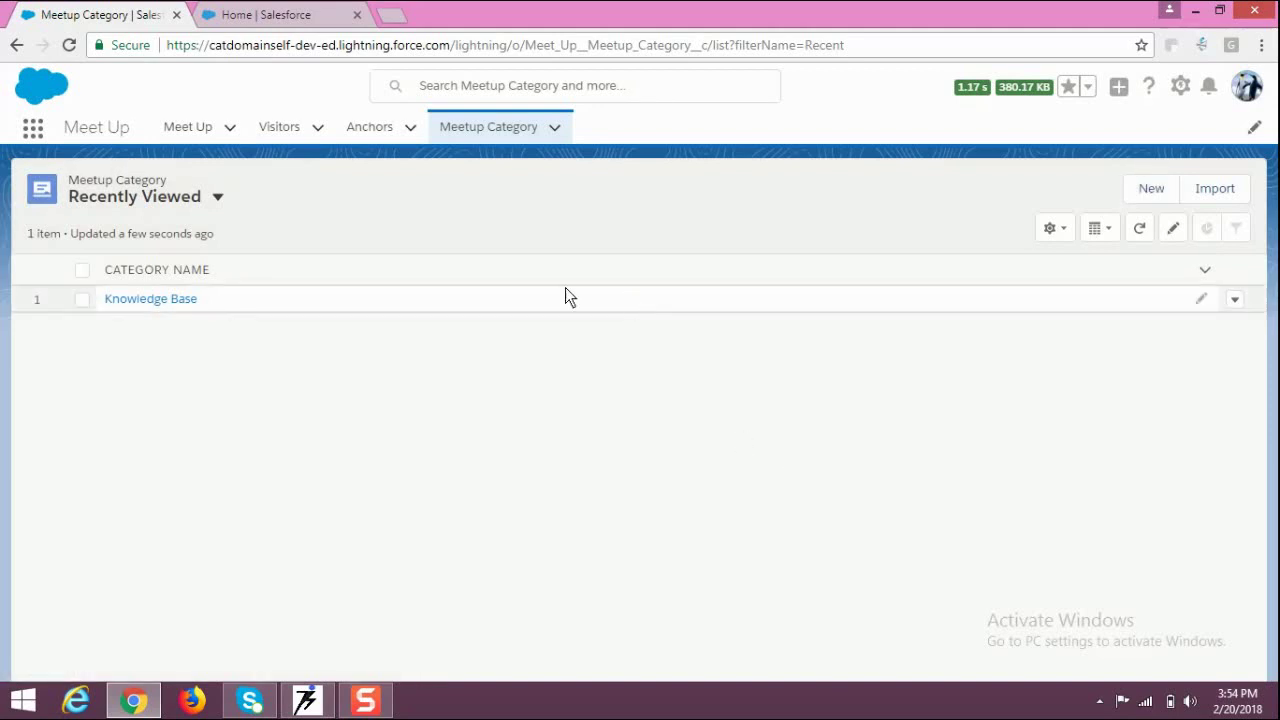
{"action": "left_click", "coordinate": [178, 301]}
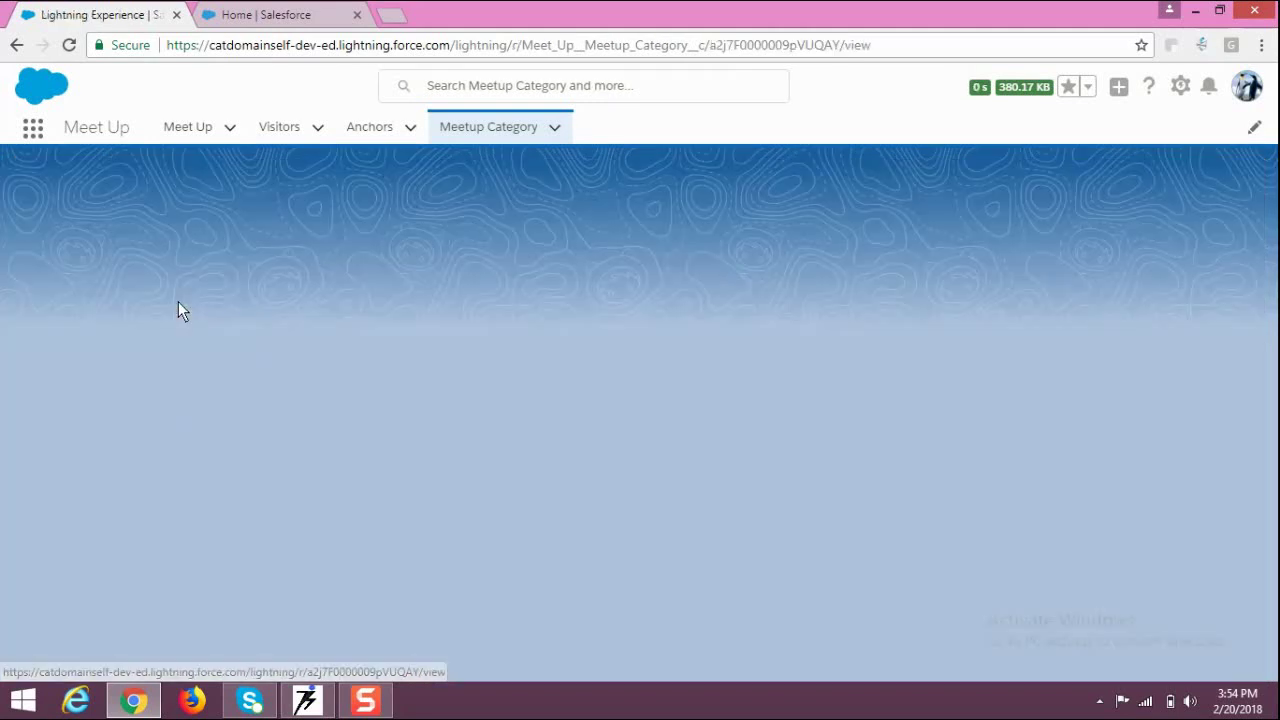